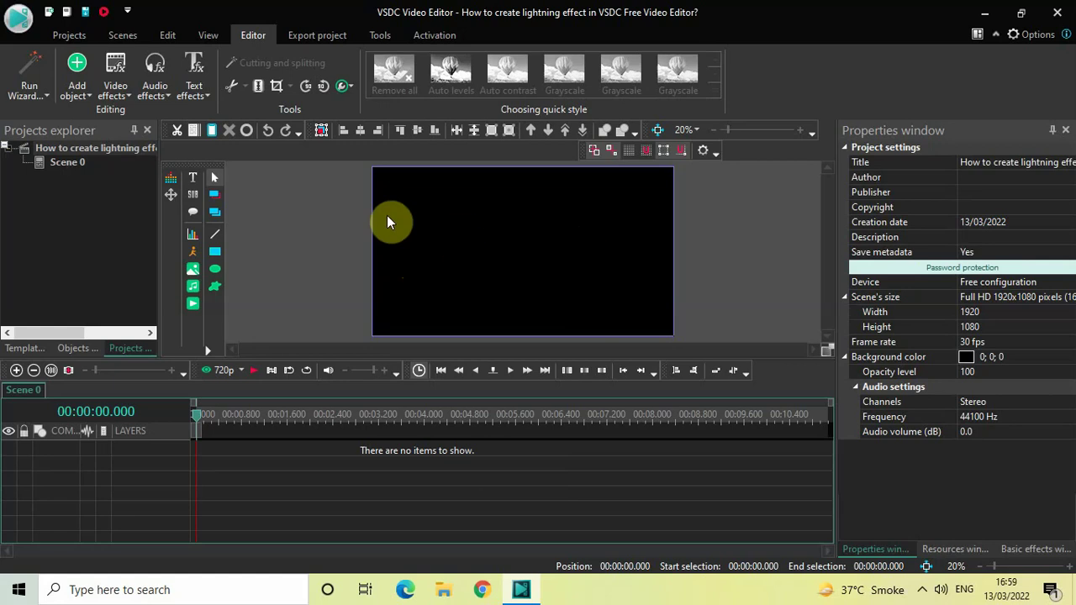
- Add a new text object with default placement, drawn as a box across the middle of the scene
left_click(77, 89)
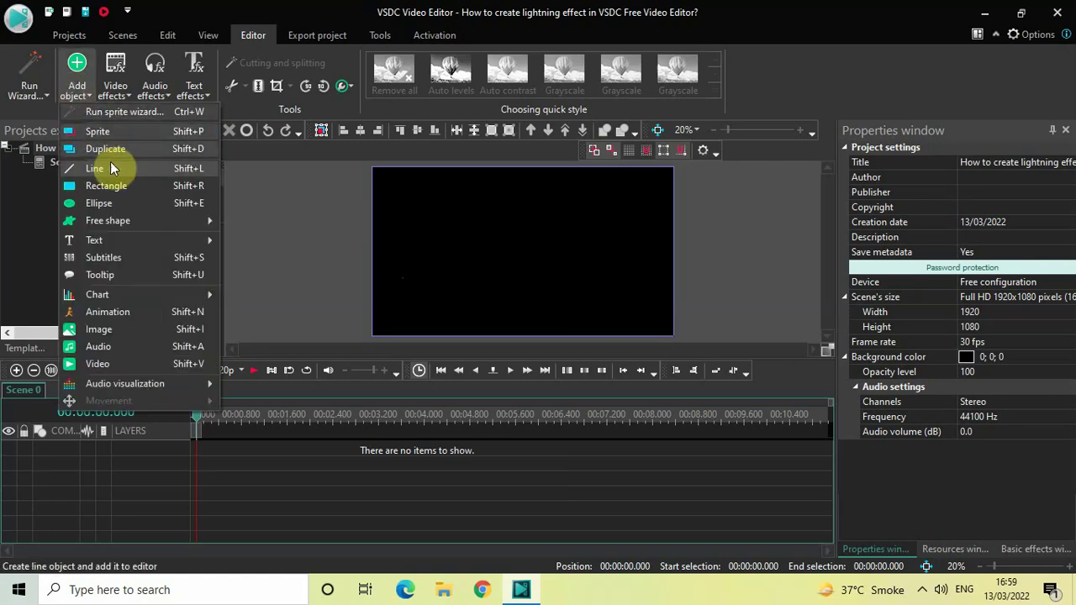
mouse_move(145, 241)
left_click(274, 239)
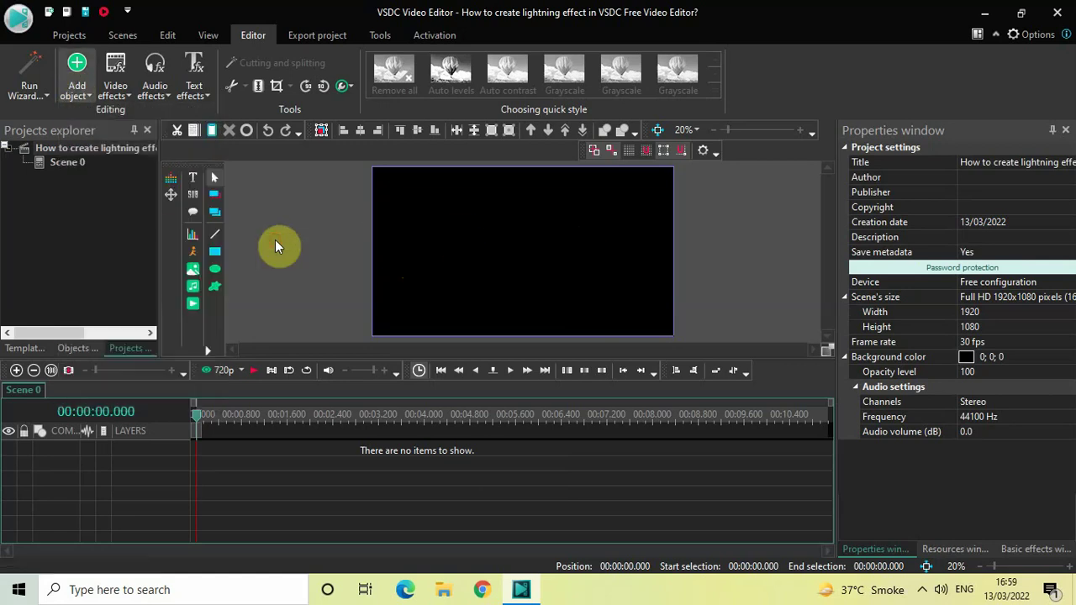
left_click(675, 369)
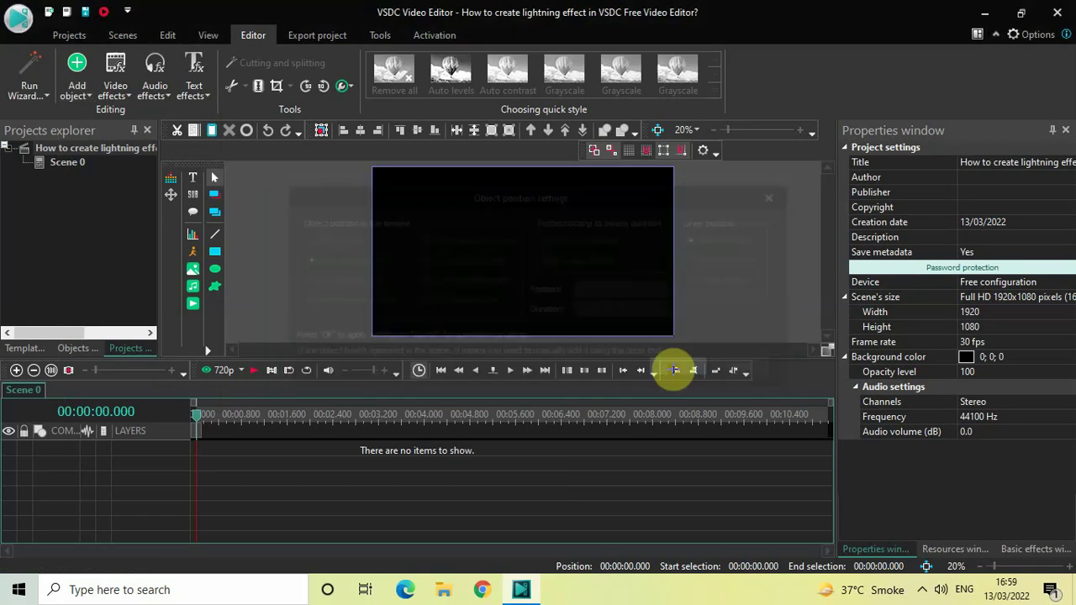
left_click(385, 220)
left_click_drag(385, 220, 665, 280)
- Type 'Thunder' into the text box and select all of it
left_click(505, 234)
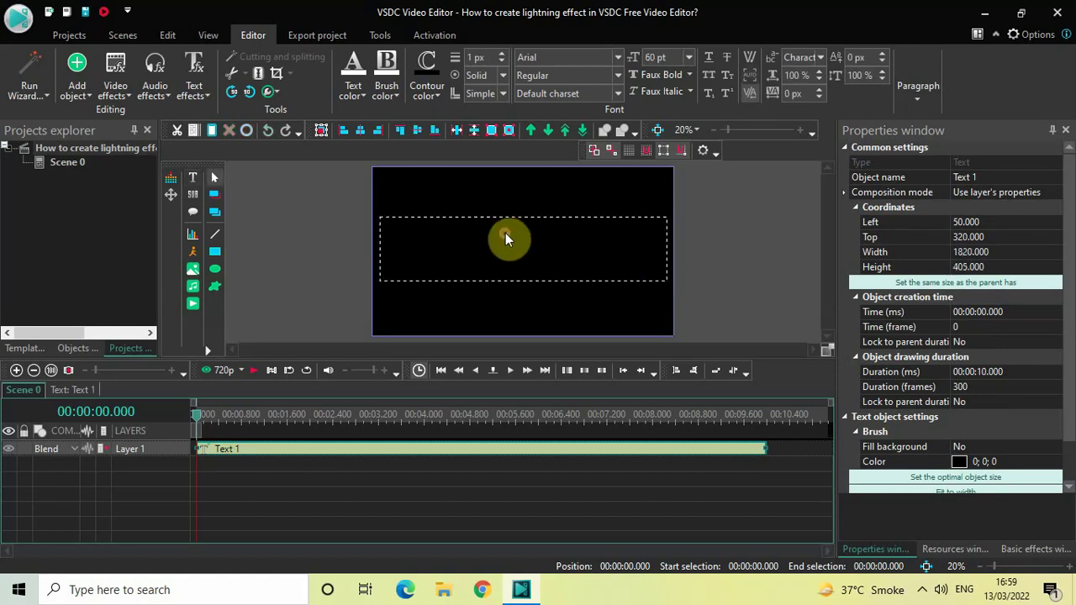
type("Thu")
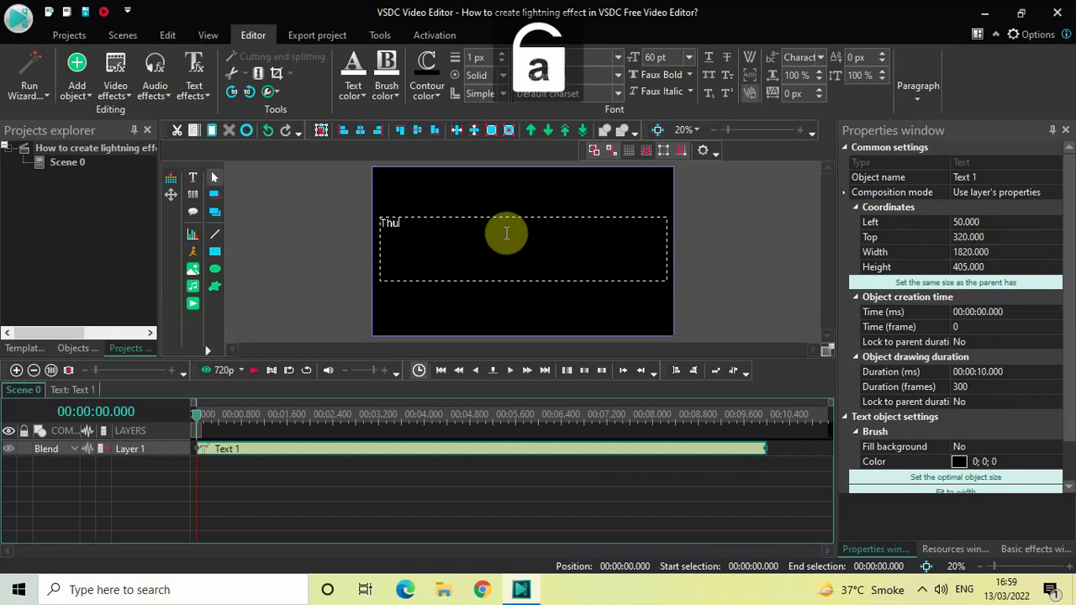
type("nder")
key("ctrl+a")
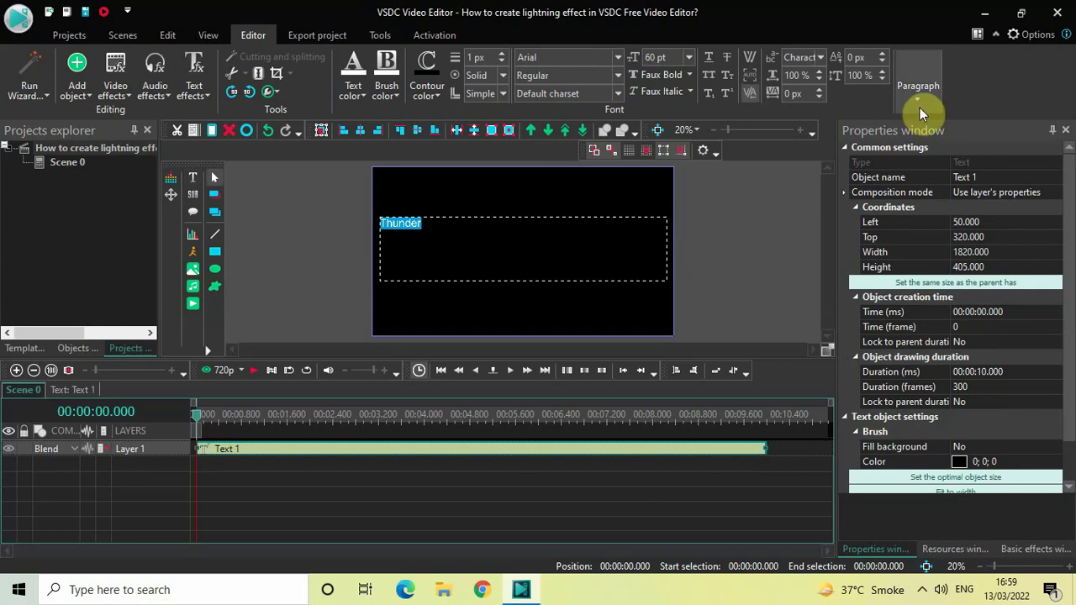
- Centre the Thunder text horizontally and vertically within its box
left_click(927, 86)
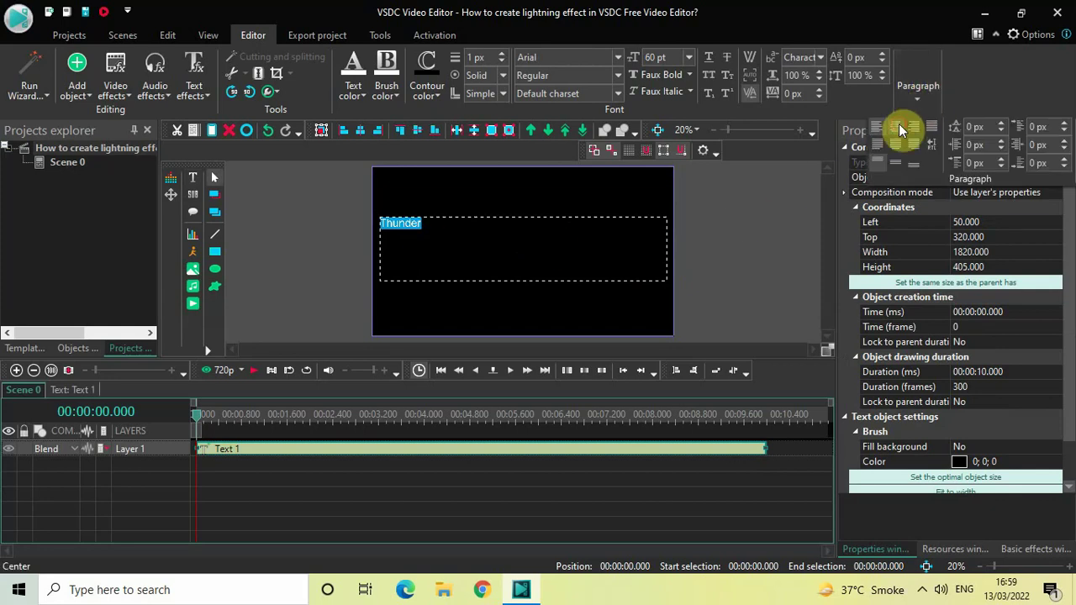
left_click(898, 124)
left_click(909, 87)
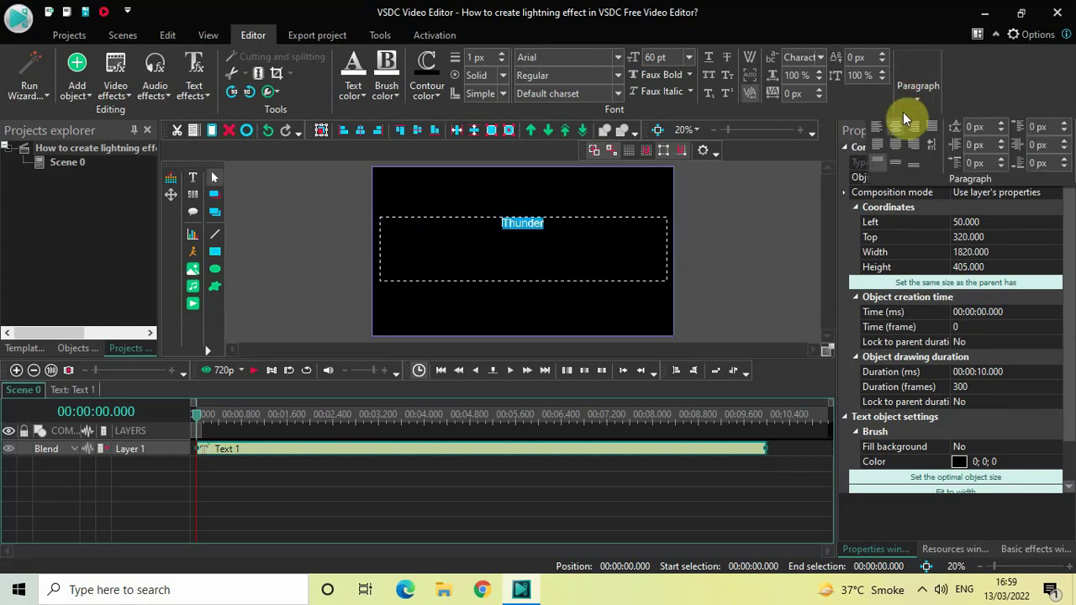
left_click(895, 163)
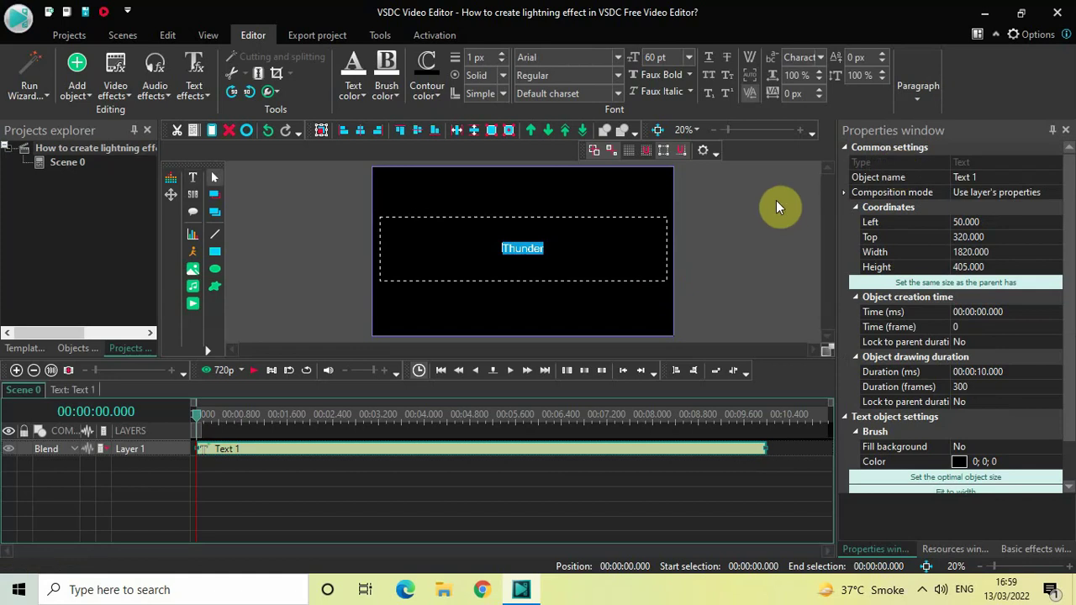
- Set the text font to Montserrat Black at 300 pt, then deselect it
double_click(582, 58)
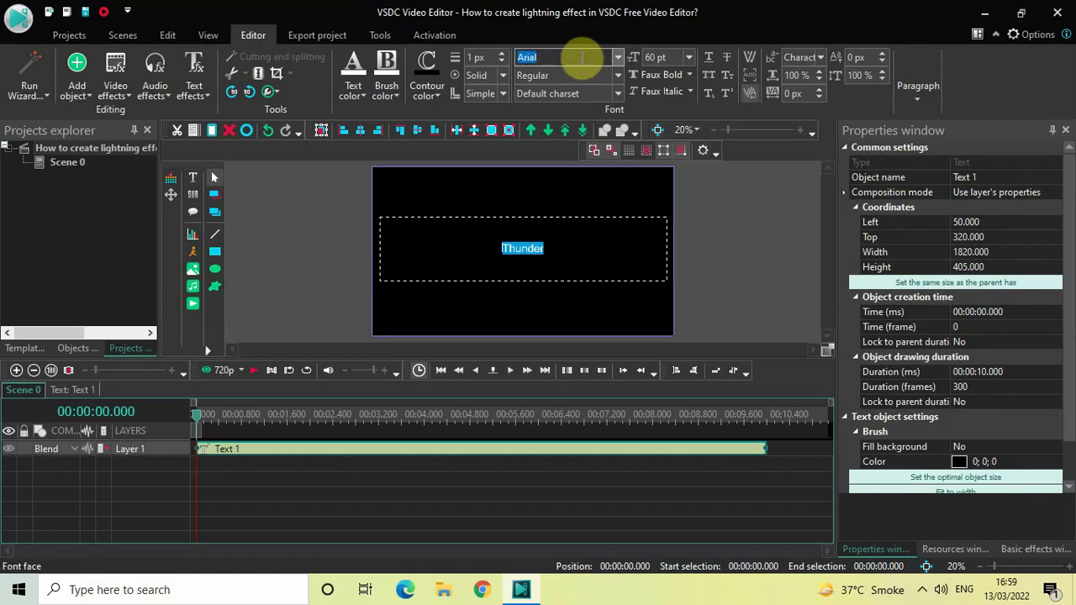
type("Mo")
key("Return")
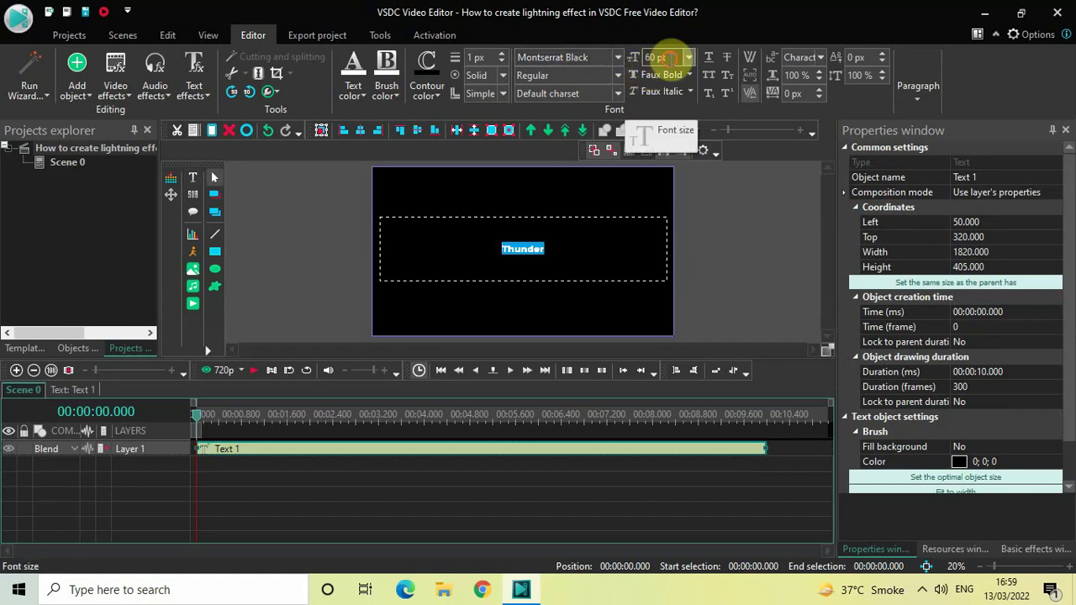
left_click(670, 59)
key("BackSpace")
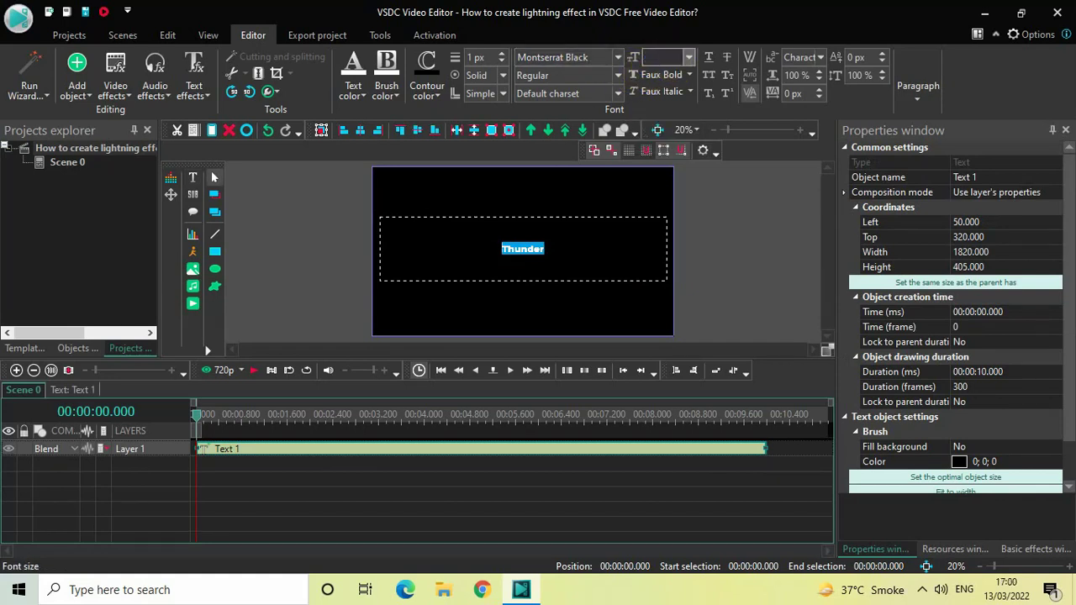
type("300")
key("Return")
left_click(757, 237)
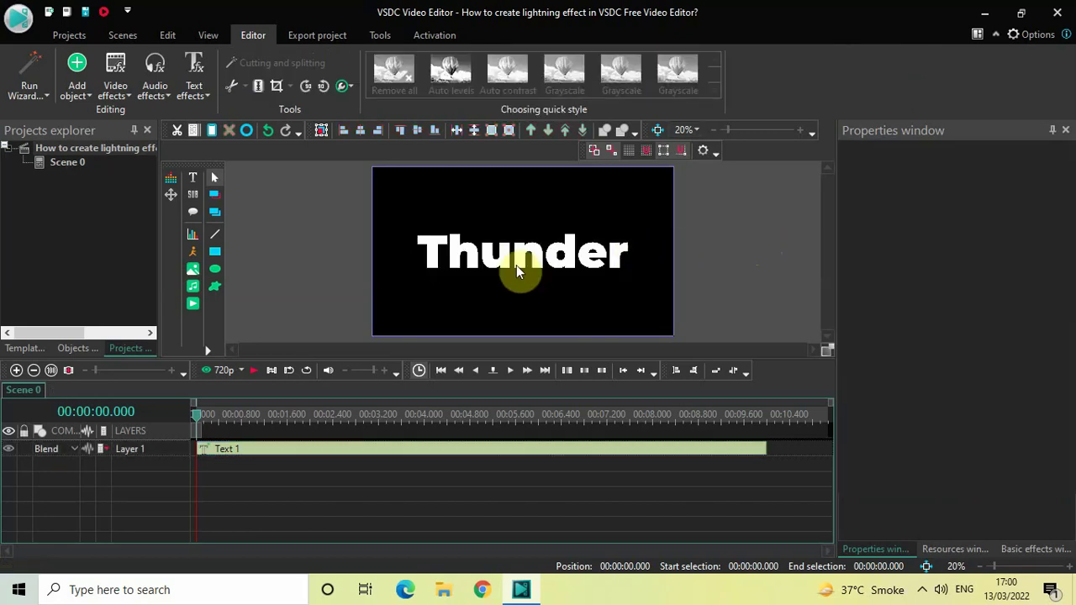
- Align the Thunder text object to the horizontal and vertical centre of the scene
left_click(453, 257)
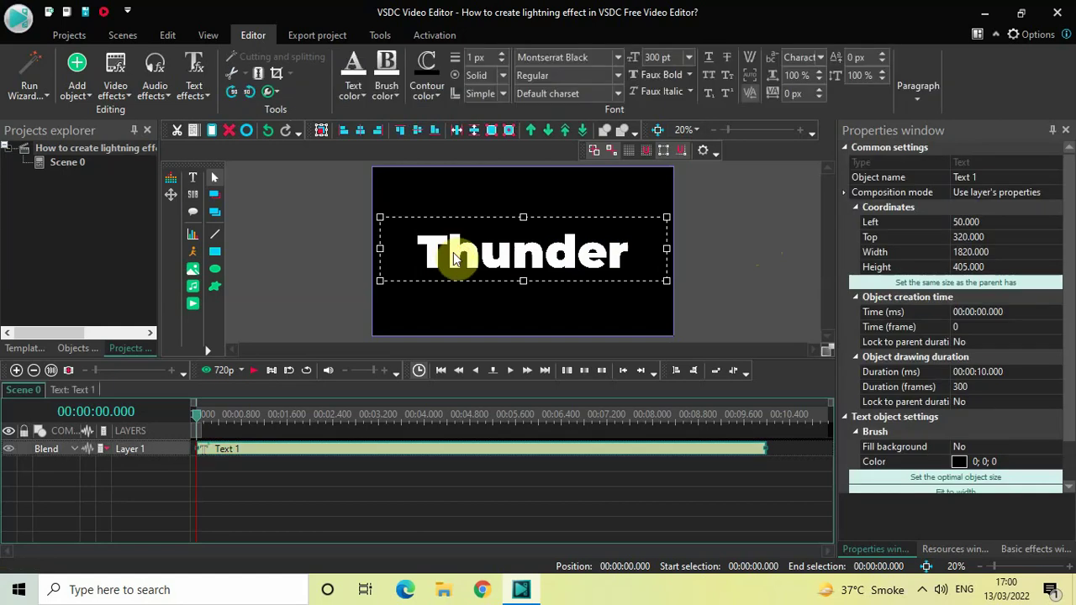
left_click(359, 130)
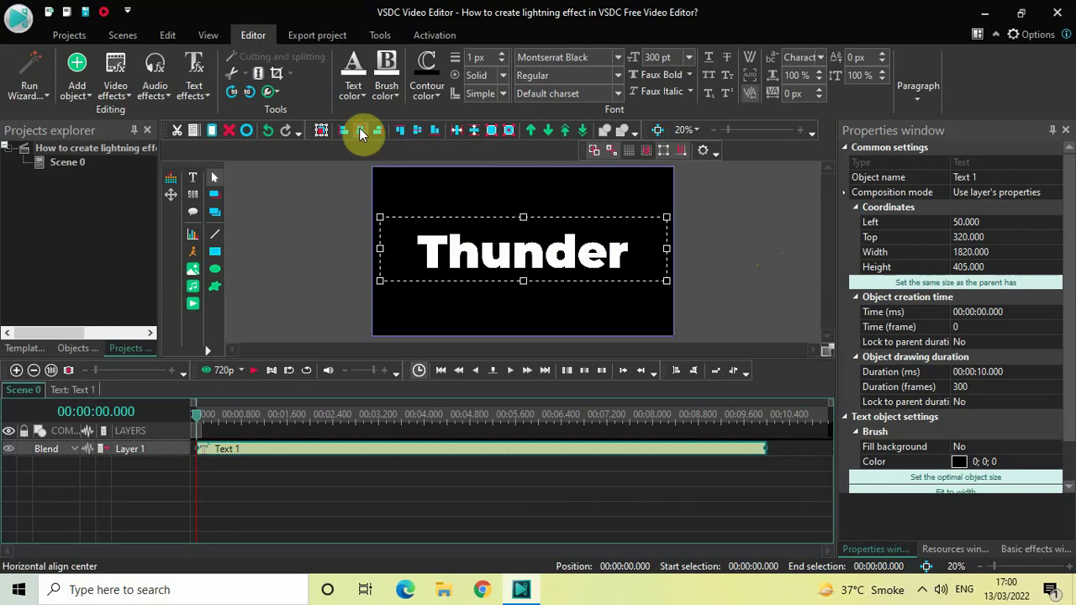
left_click(416, 130)
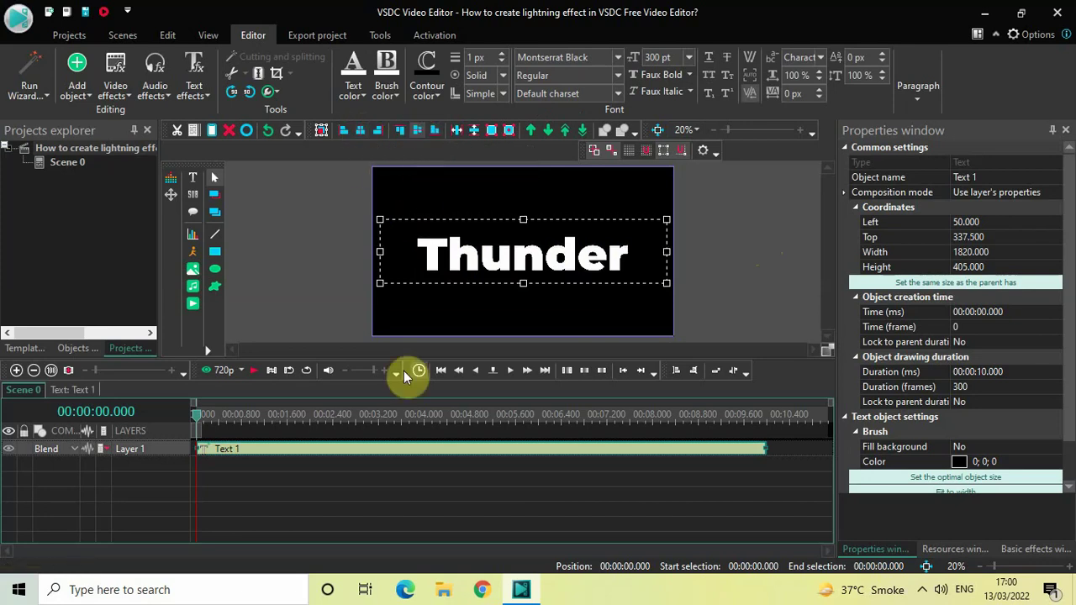
left_click(389, 480)
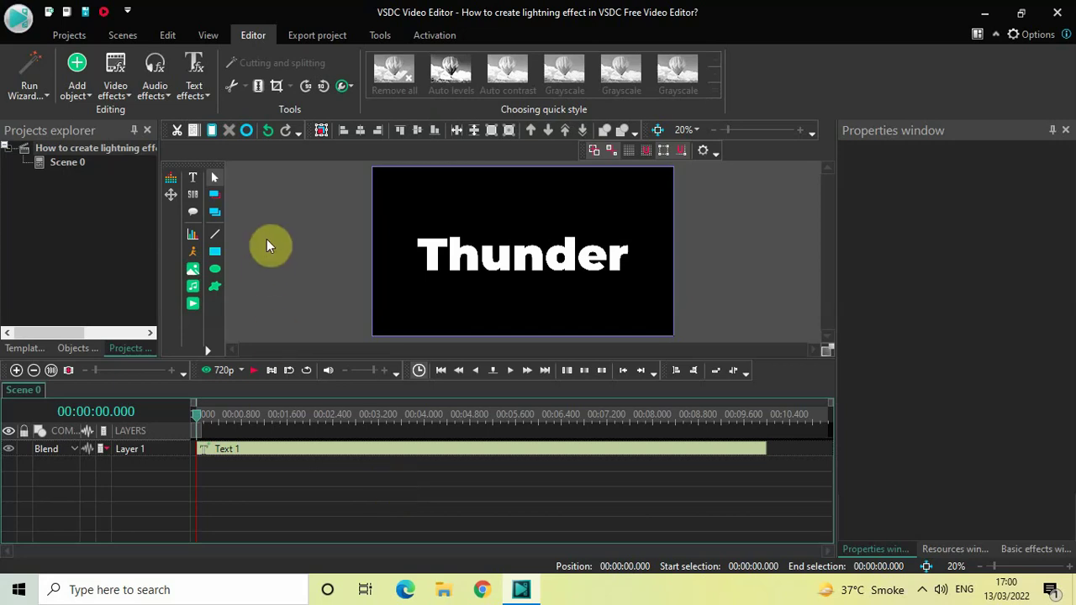
- Add the Thunder 2 video from Downloads to the scene with default placement
left_click(83, 87)
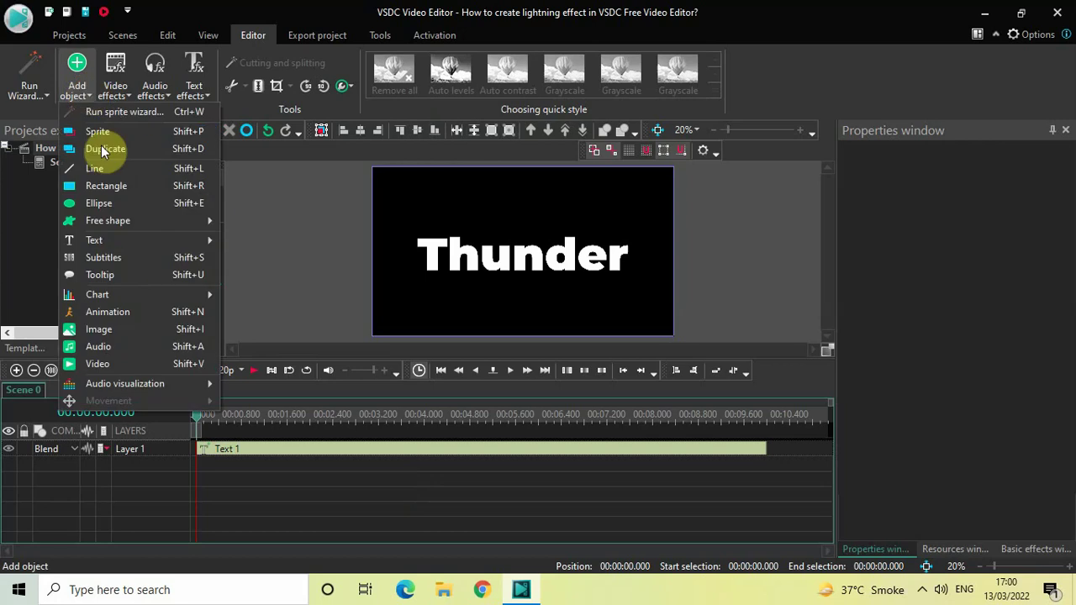
left_click(137, 361)
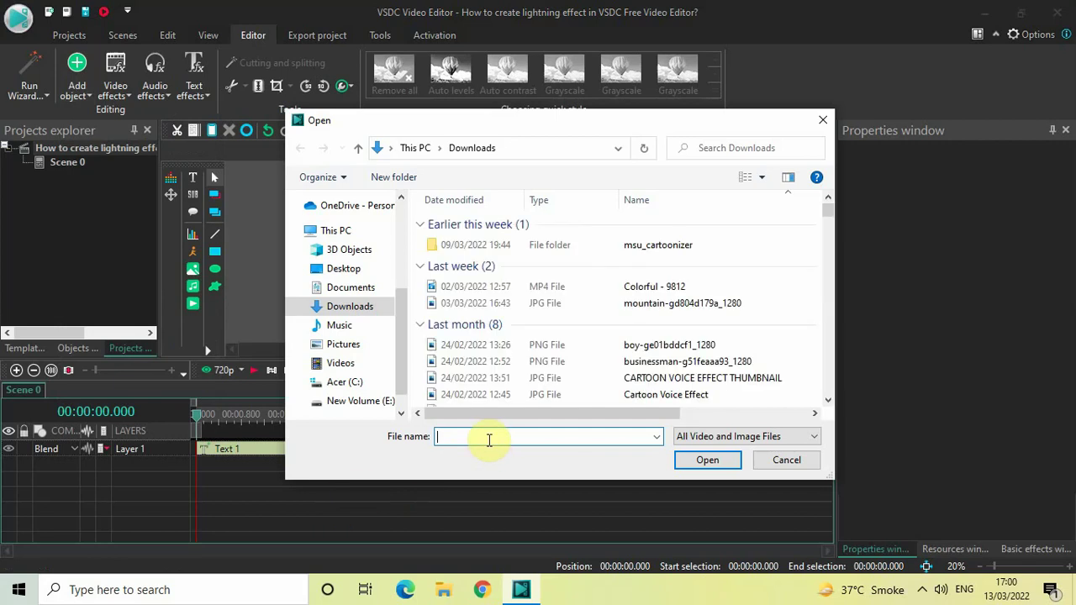
left_click(659, 252)
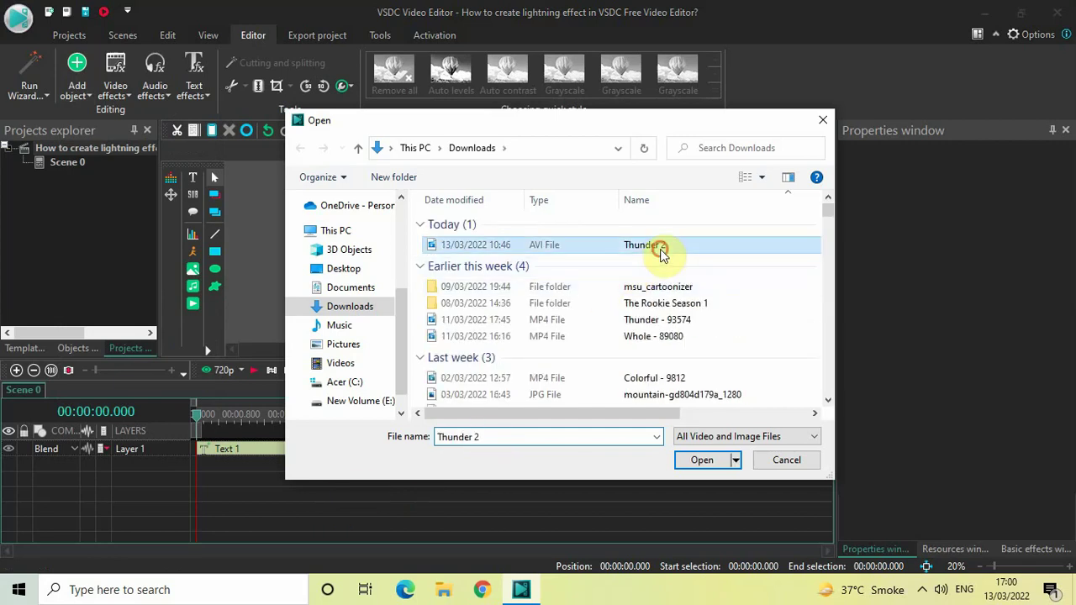
left_click(699, 461)
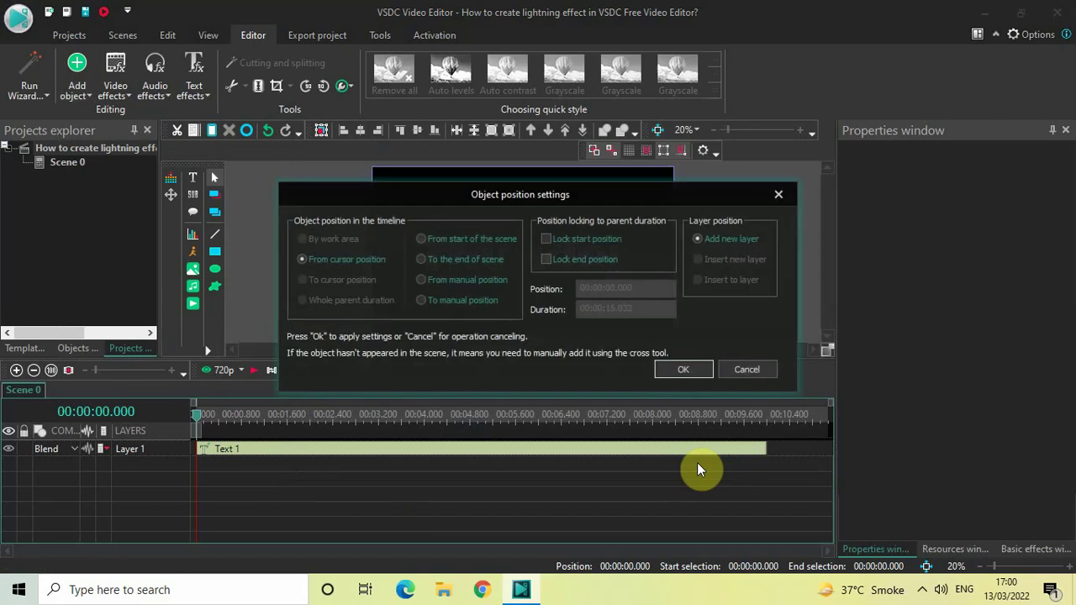
left_click(680, 369)
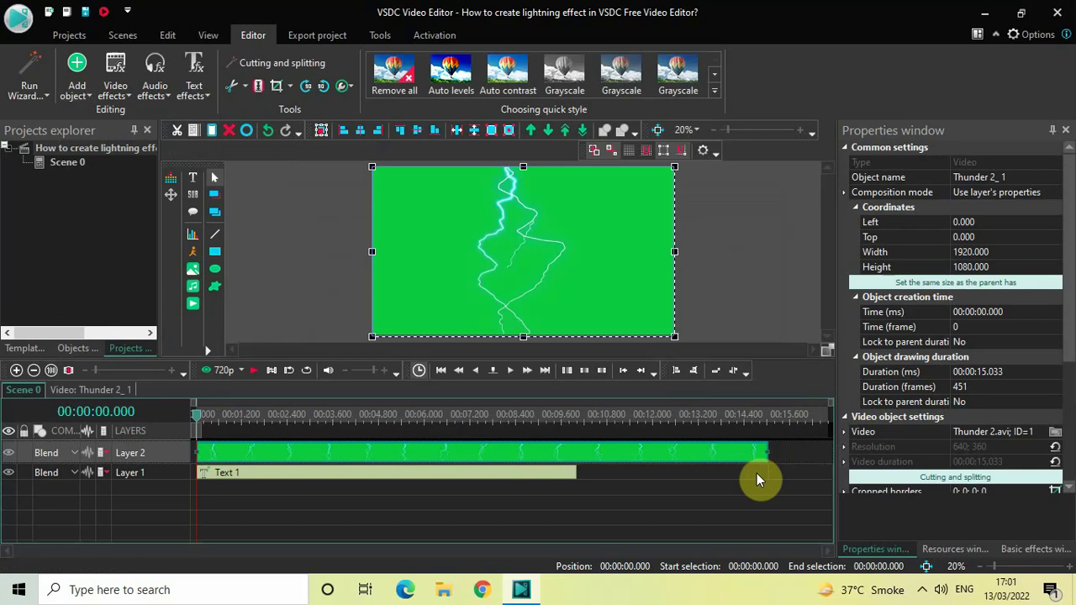
- Set the lightning clip's duration to 2 seconds and move it below the Thunder text layer
left_click(907, 373)
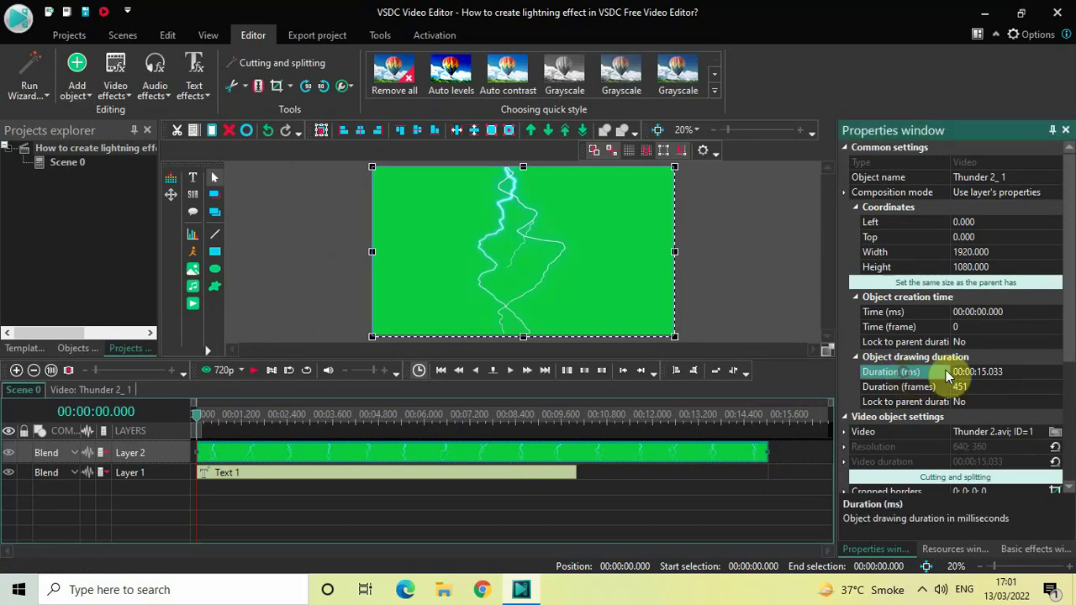
key("BackSpace")
key("BackSpace")
key("BackSpace")
key("BackSpace")
key("BackSpace")
key("BackSpace")
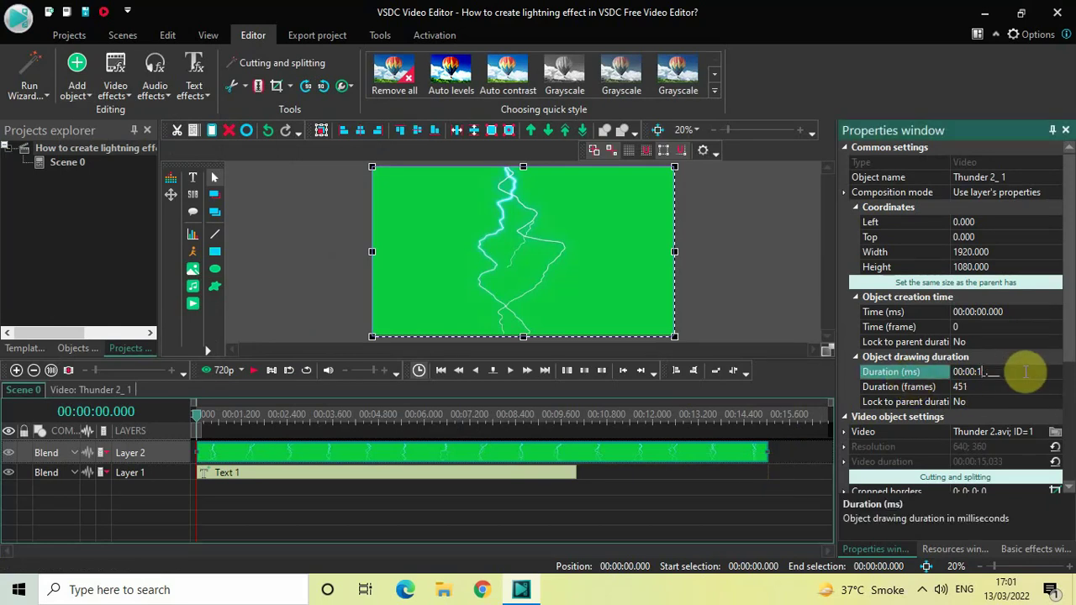
type("02.000")
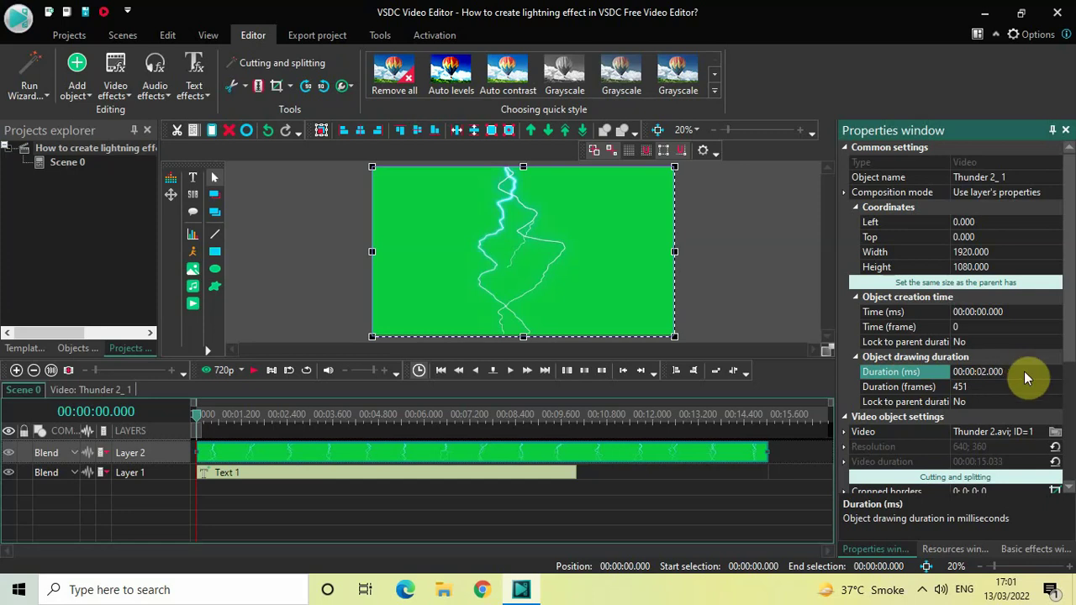
key("Return")
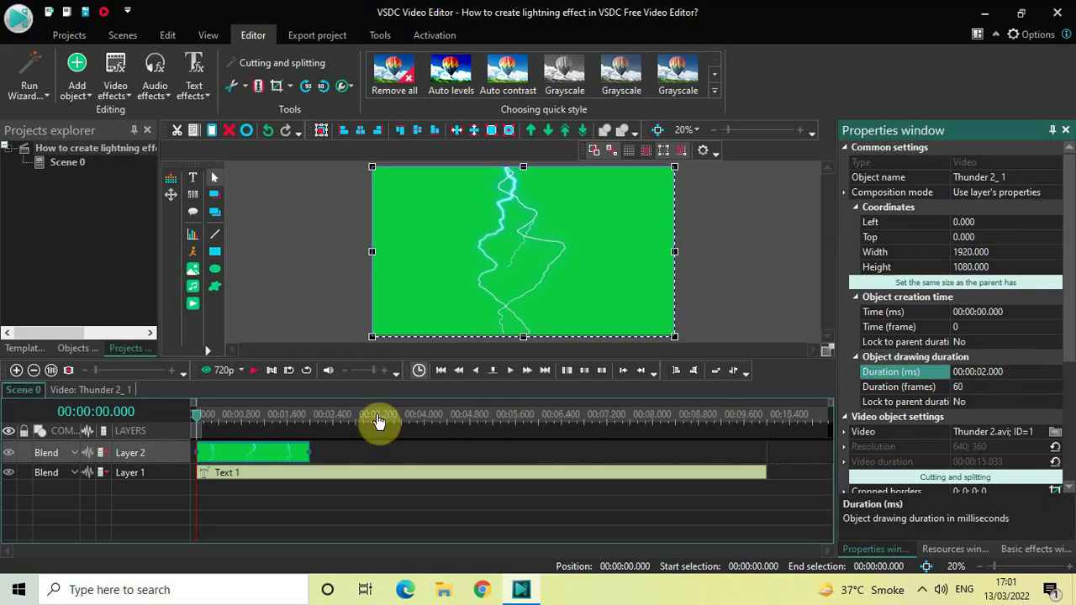
left_click(251, 458)
left_click_drag(260, 468, 269, 509)
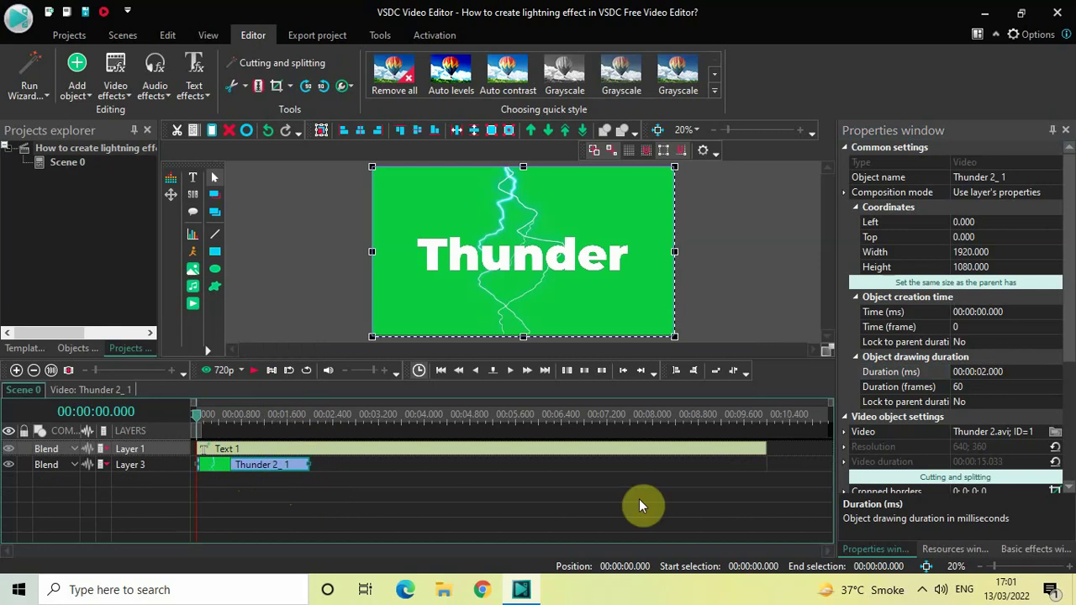
- Set the lightning clip's start time to 2000 ms and put the playhead at 2 seconds
left_click(886, 317)
left_click(1023, 317)
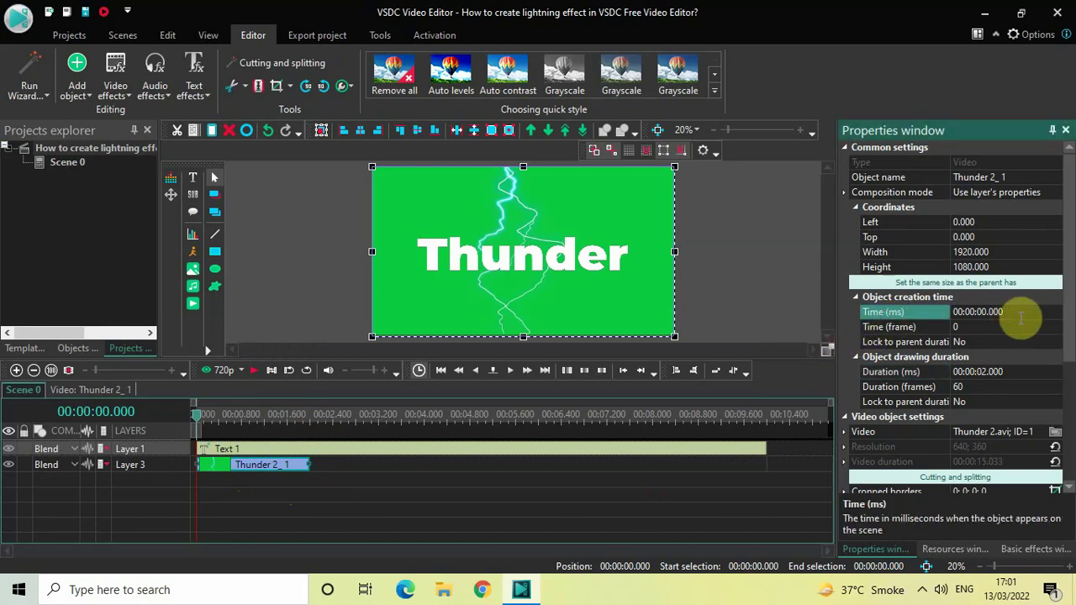
key("BackSpace")
key("BackSpace")
key("BackSpace")
key("BackSpace")
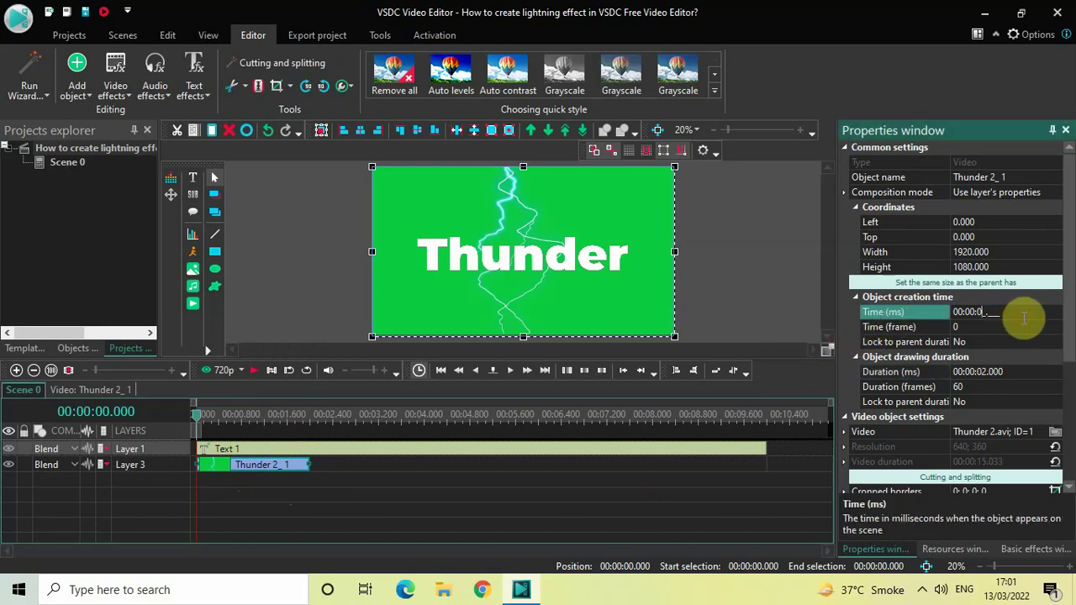
type("2000")
key("Return")
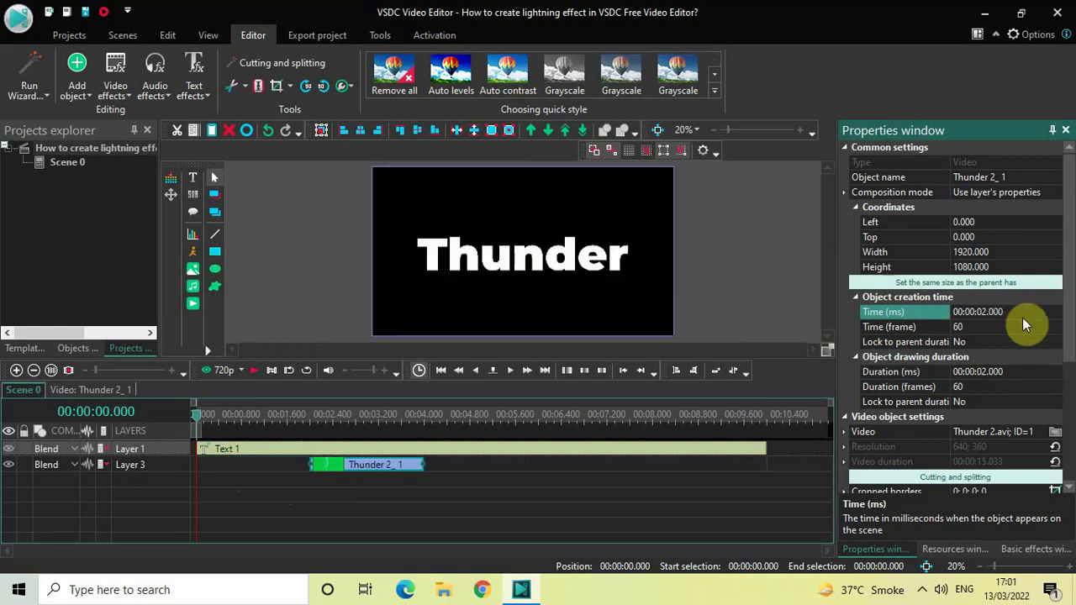
left_click(311, 414)
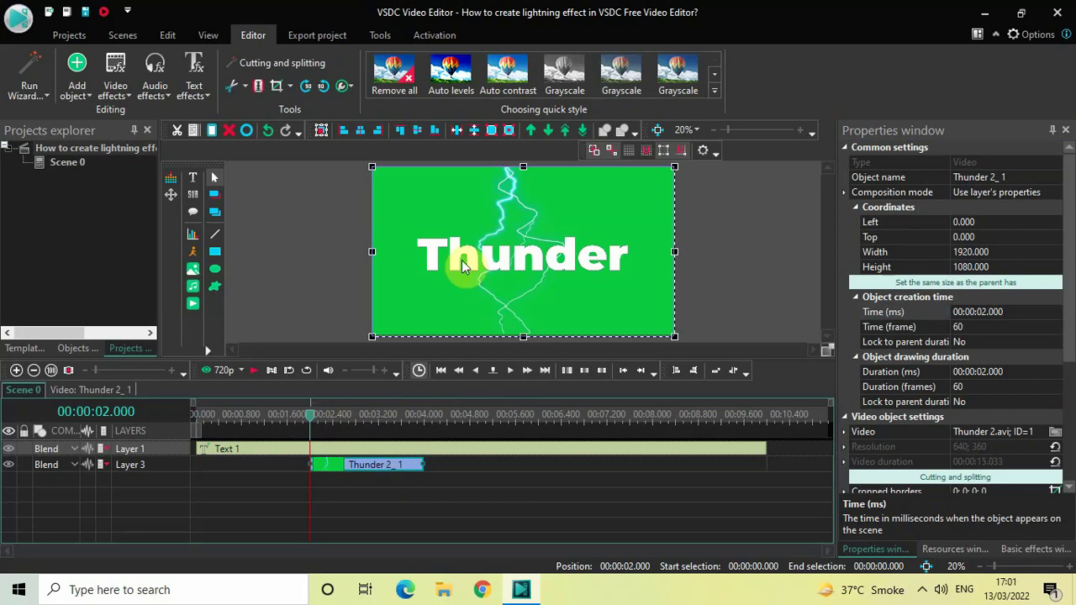
- Inside the lightning clip, add a Transparency > Background remover effect with default placement
double_click(344, 469)
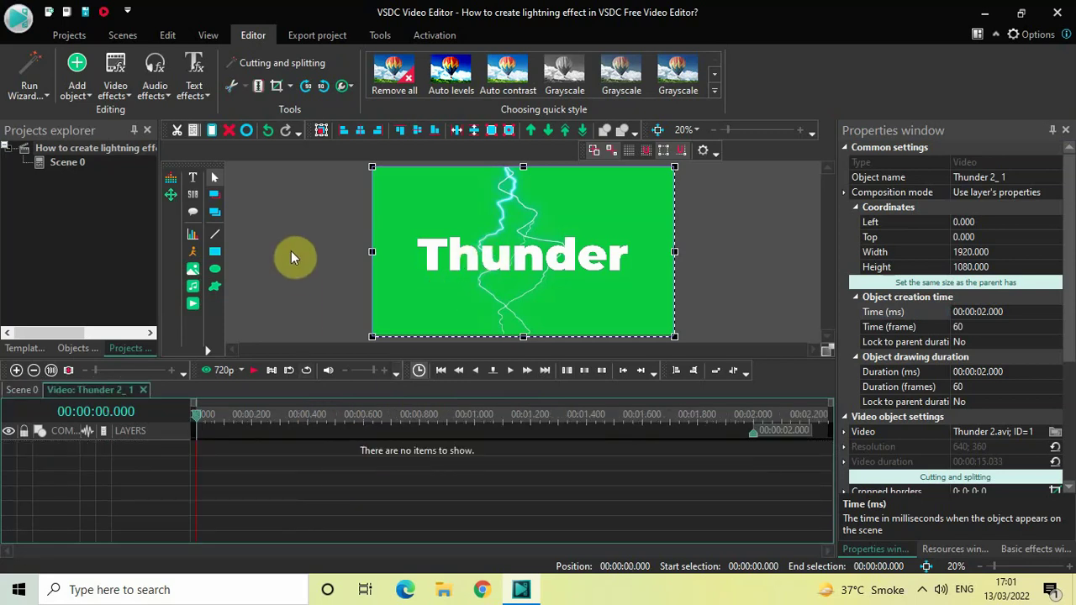
left_click(115, 80)
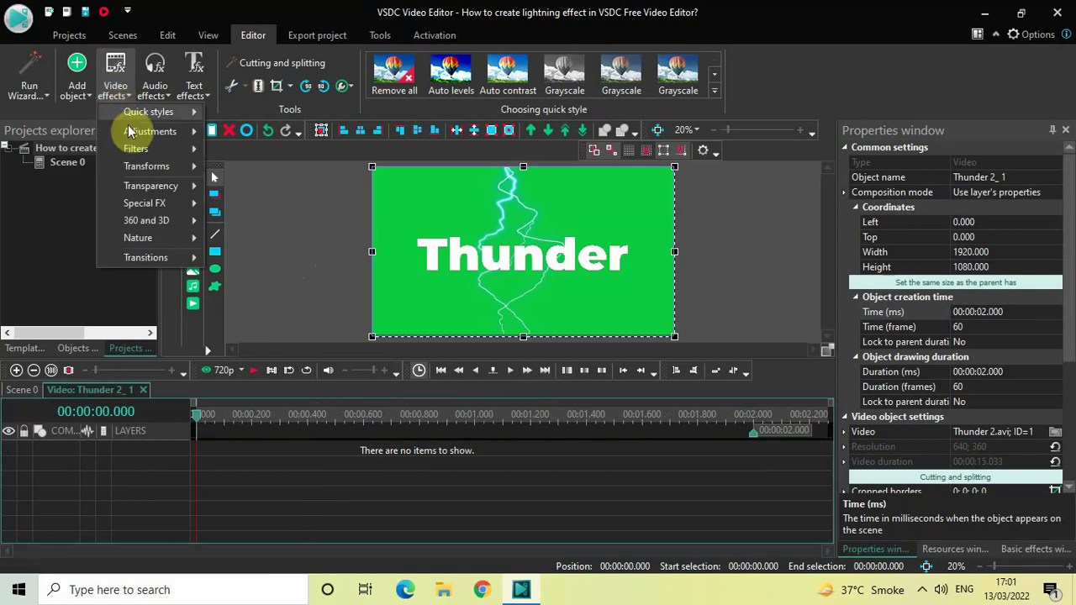
mouse_move(151, 186)
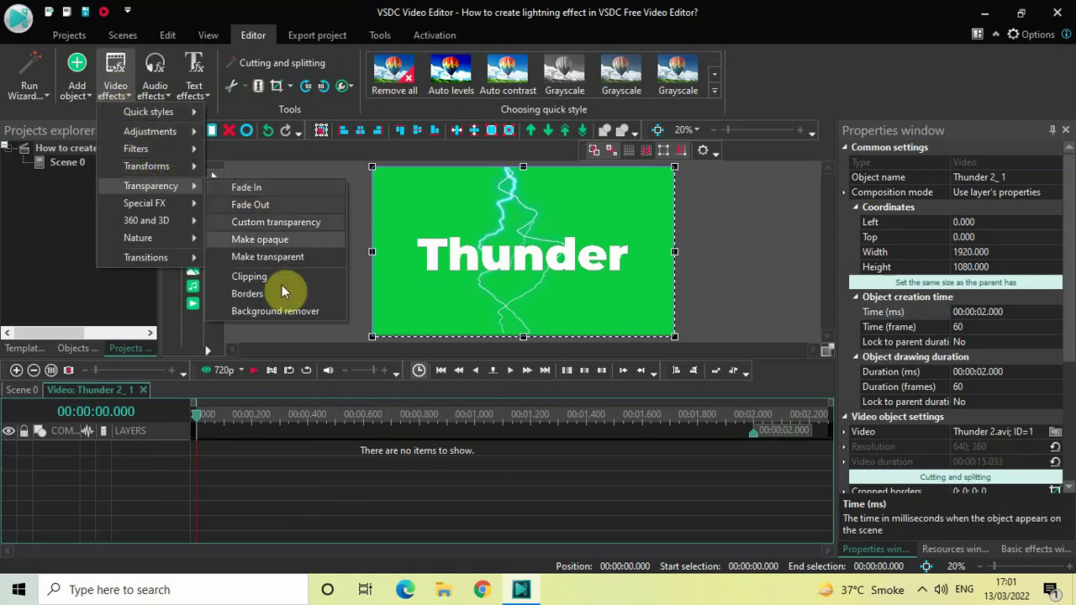
left_click(284, 312)
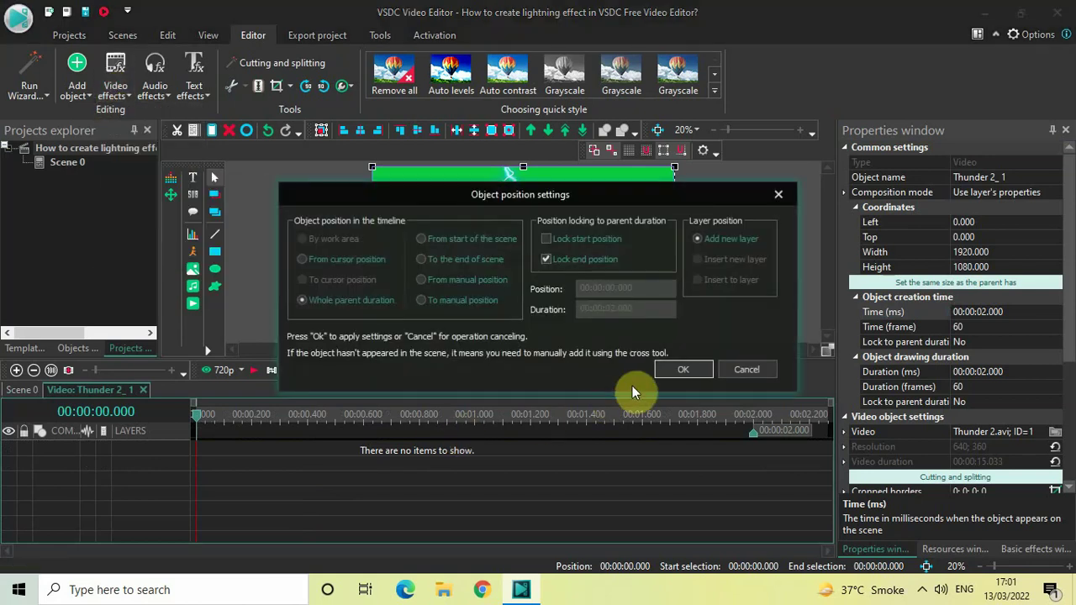
left_click(679, 371)
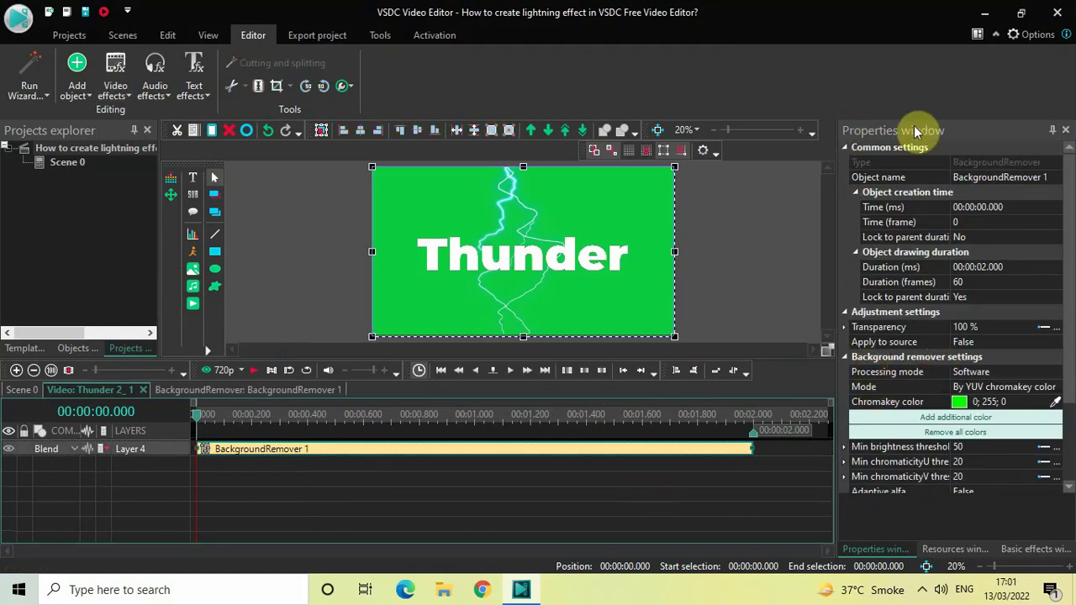
- Set the chromakey colour by sampling the green background (13; 205; 65) from the preview
left_click(866, 388)
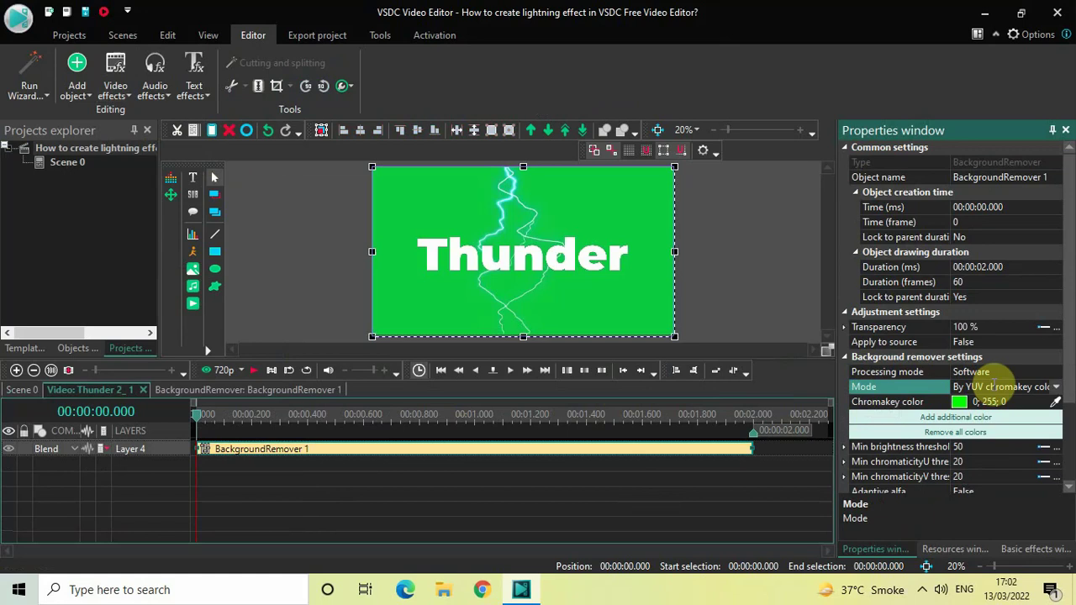
left_click(890, 404)
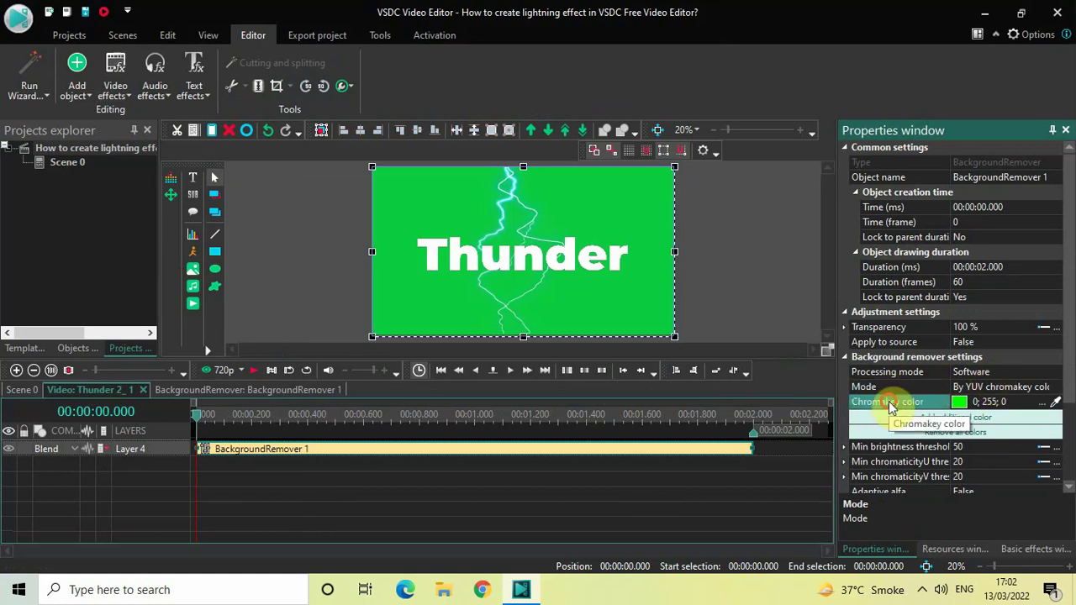
left_click(996, 402)
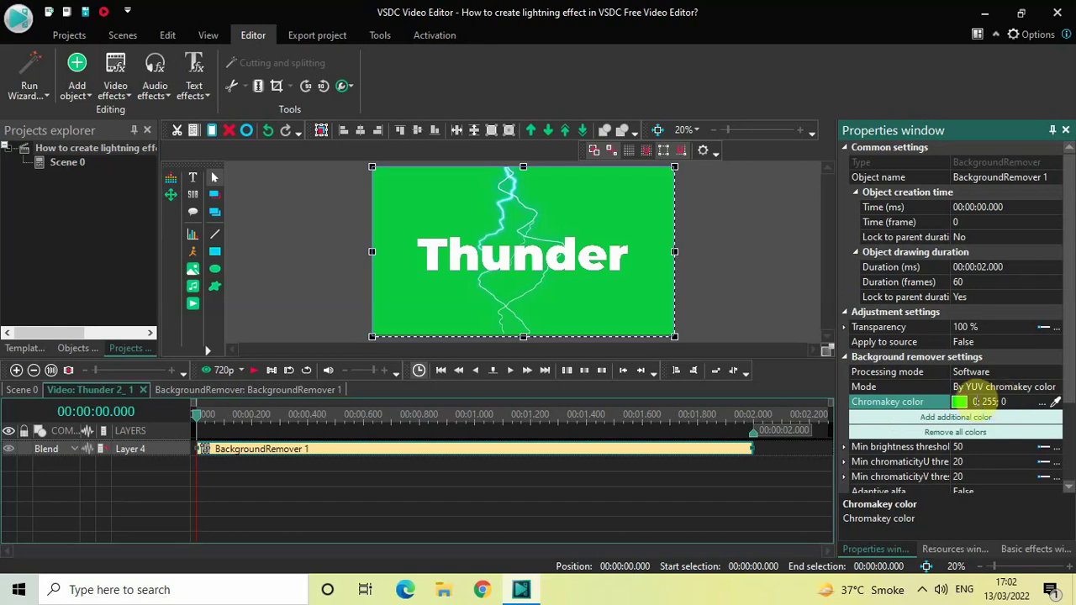
left_click(1057, 405)
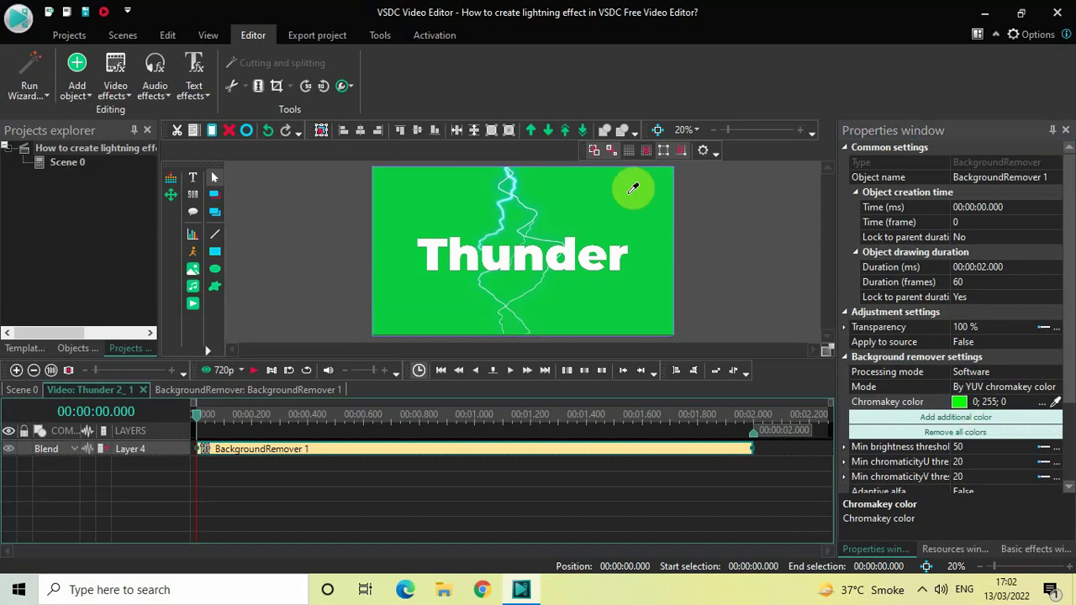
left_click(619, 201)
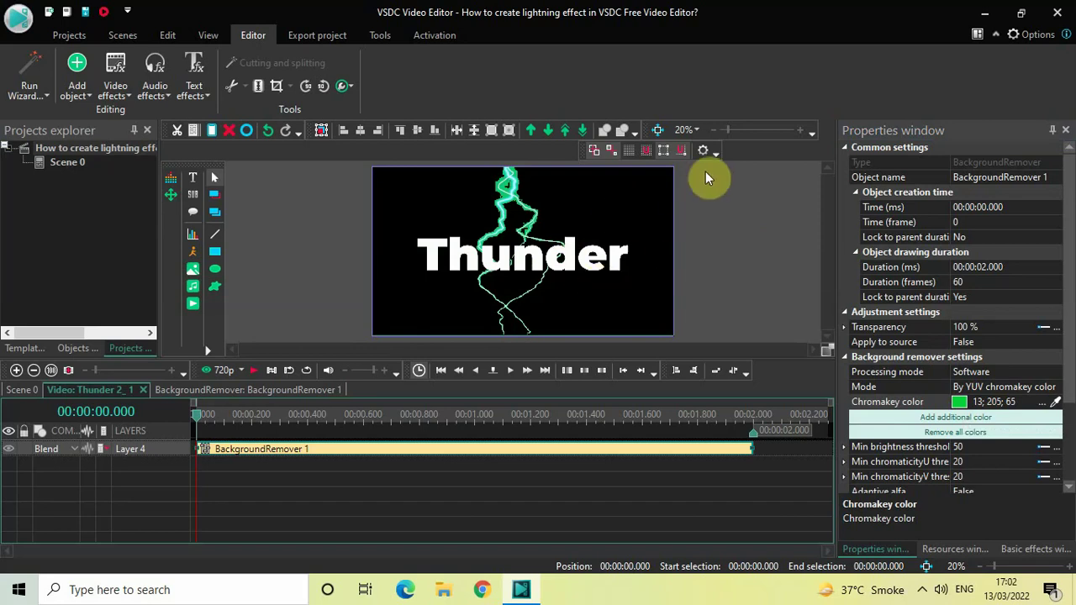
- Add a second key colour (15; 200; 108) sampled from the green glow around the bolt
left_click_drag(728, 131, 743, 131)
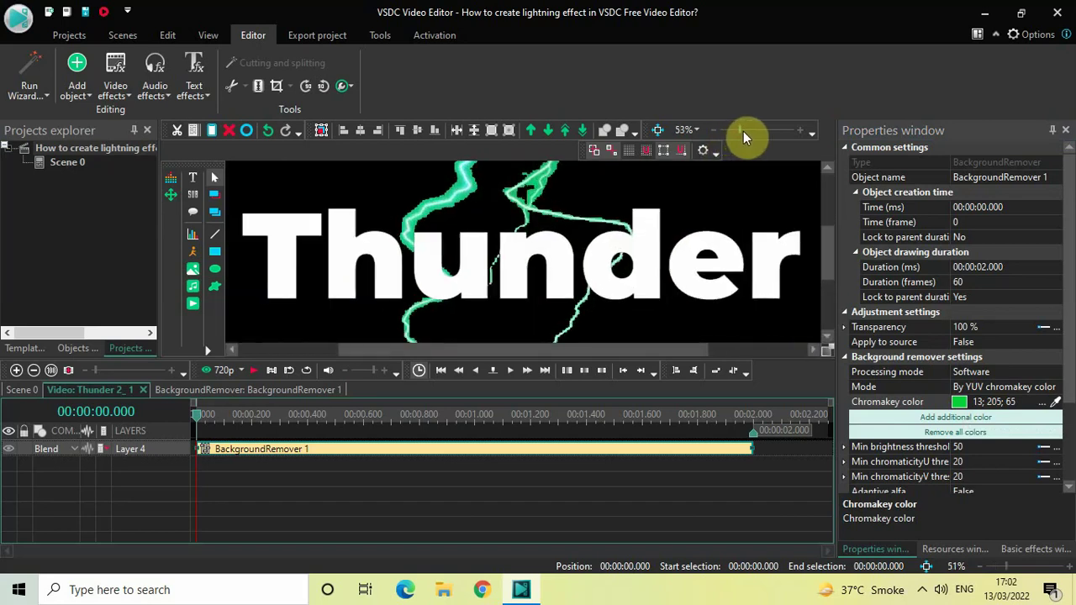
left_click_drag(831, 249, 830, 202)
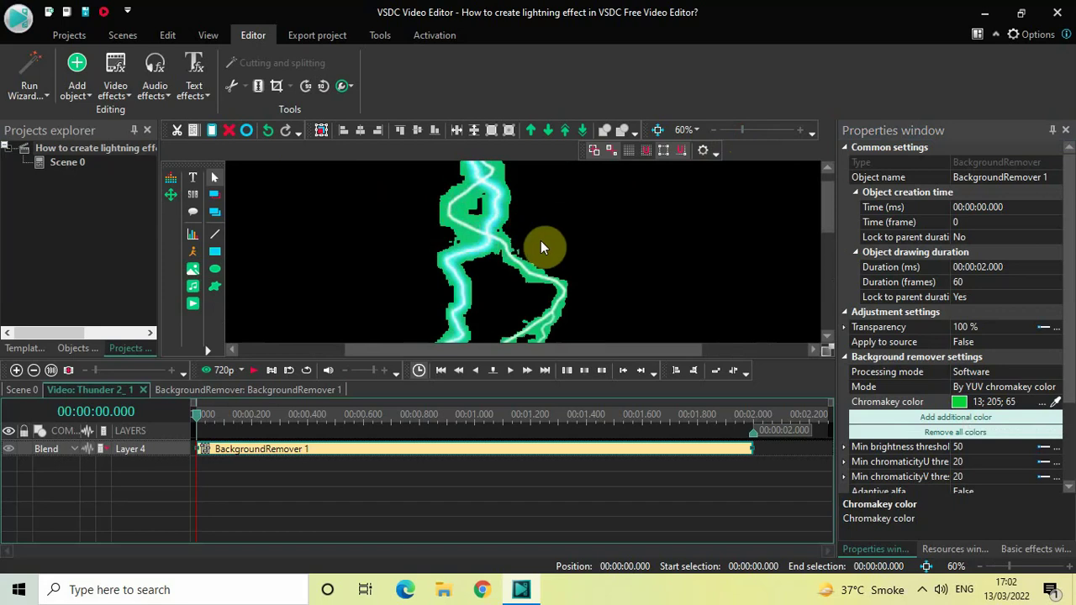
left_click(950, 420)
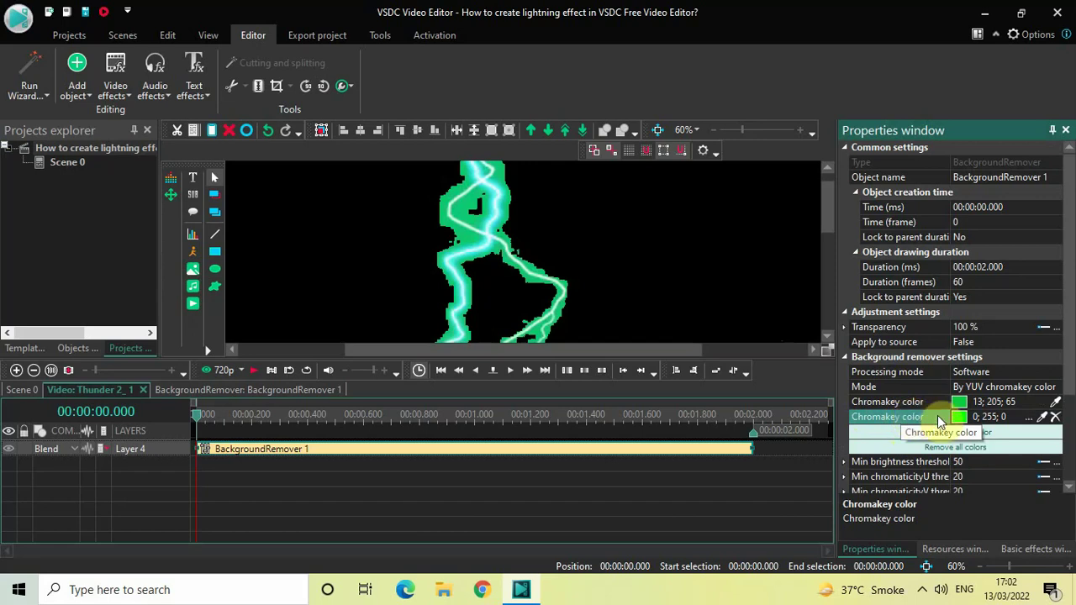
left_click(1043, 419)
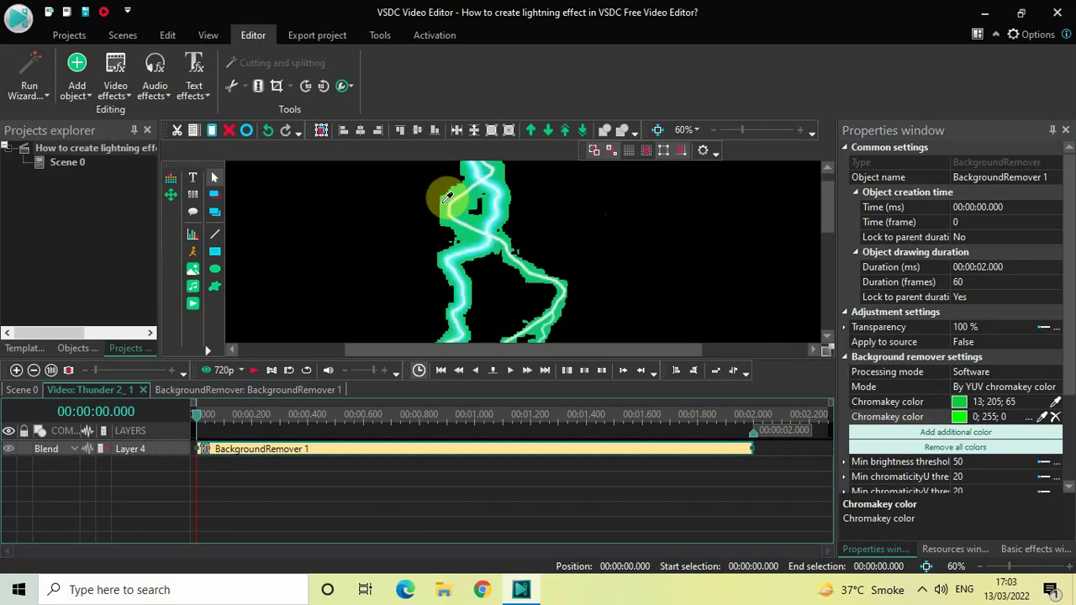
left_click(441, 205)
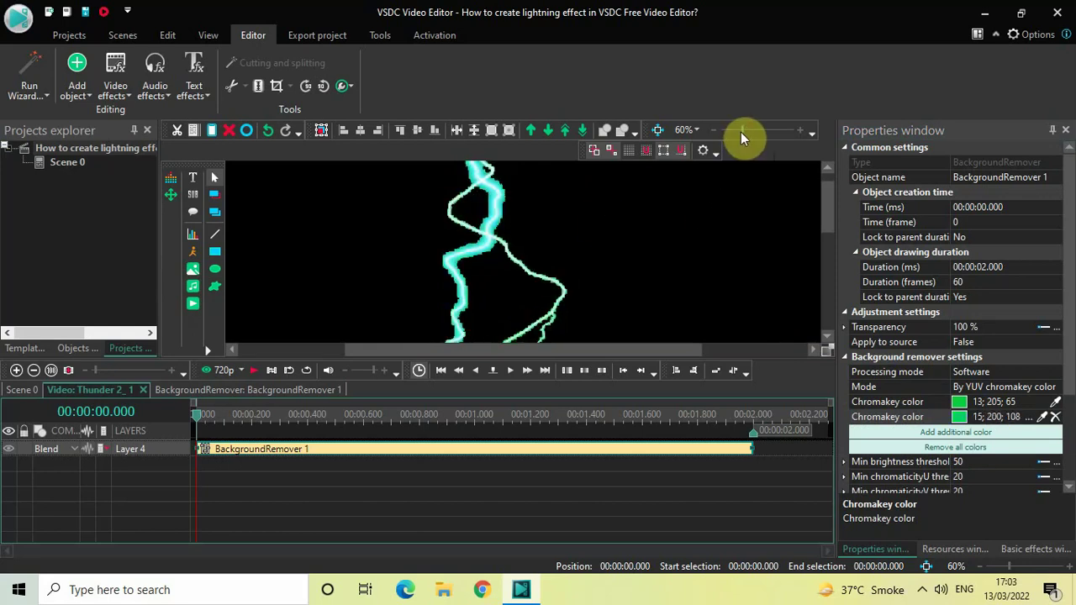
left_click_drag(741, 132, 727, 131)
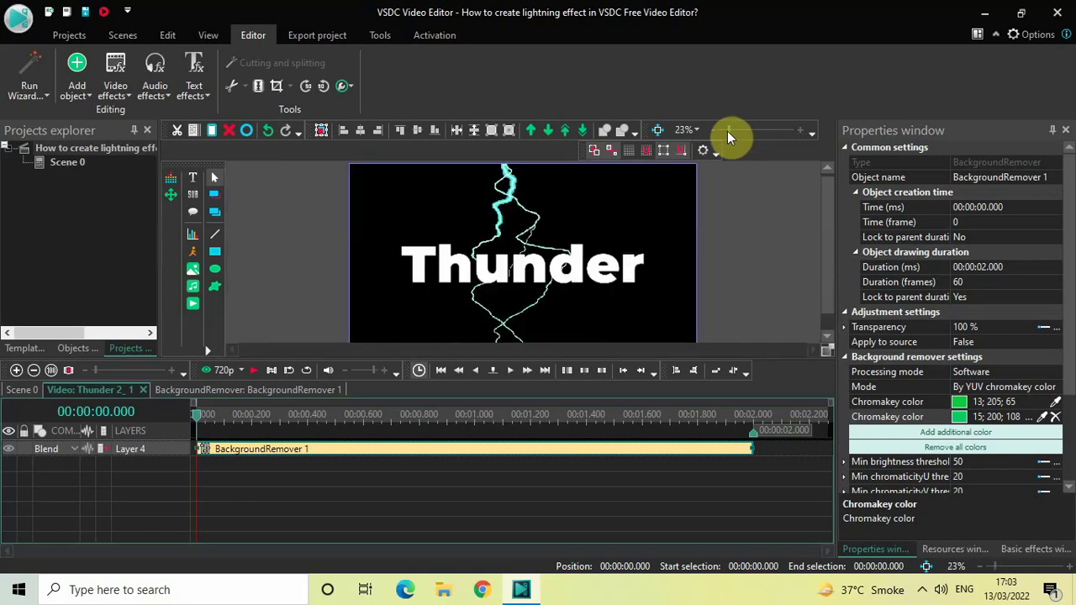
left_click(832, 195)
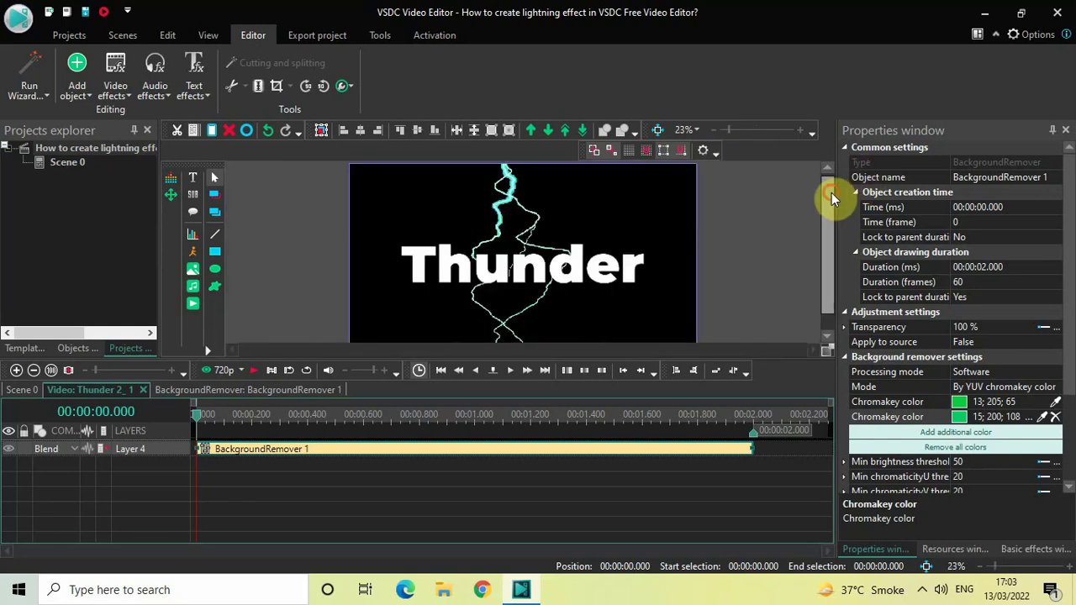
left_click_drag(832, 195, 834, 194)
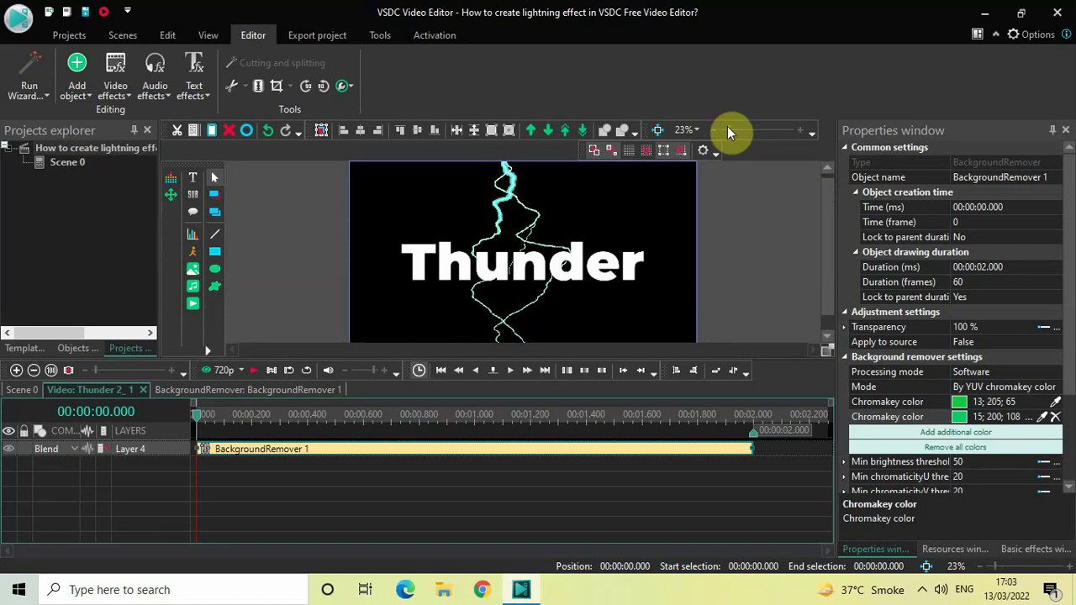
left_click_drag(727, 127, 726, 128)
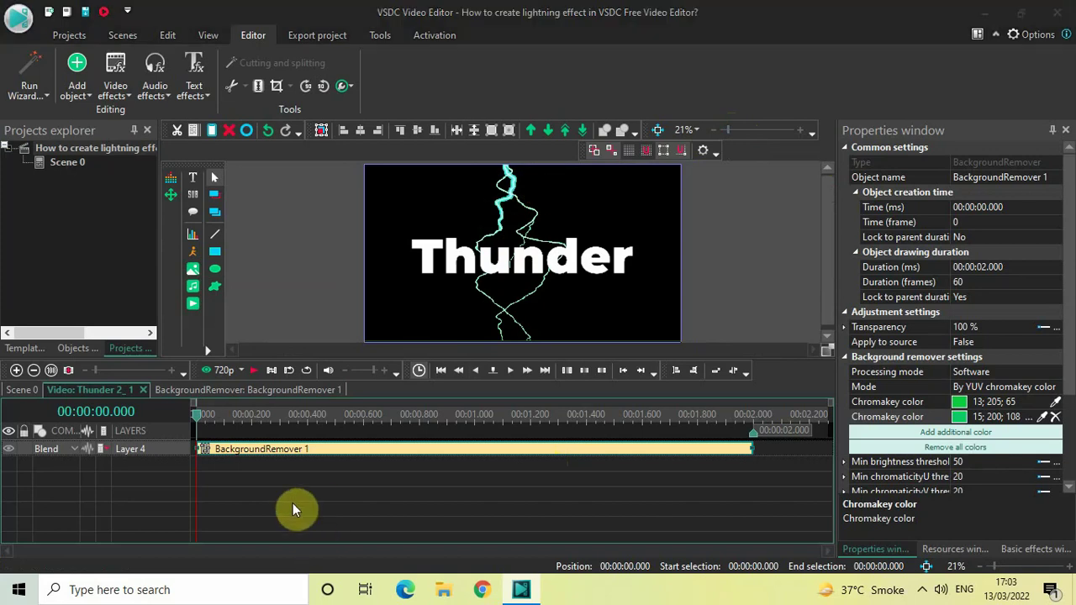
- Play back the keyed lightning, then add a Nature > Shadow effect with default placement
key("space")
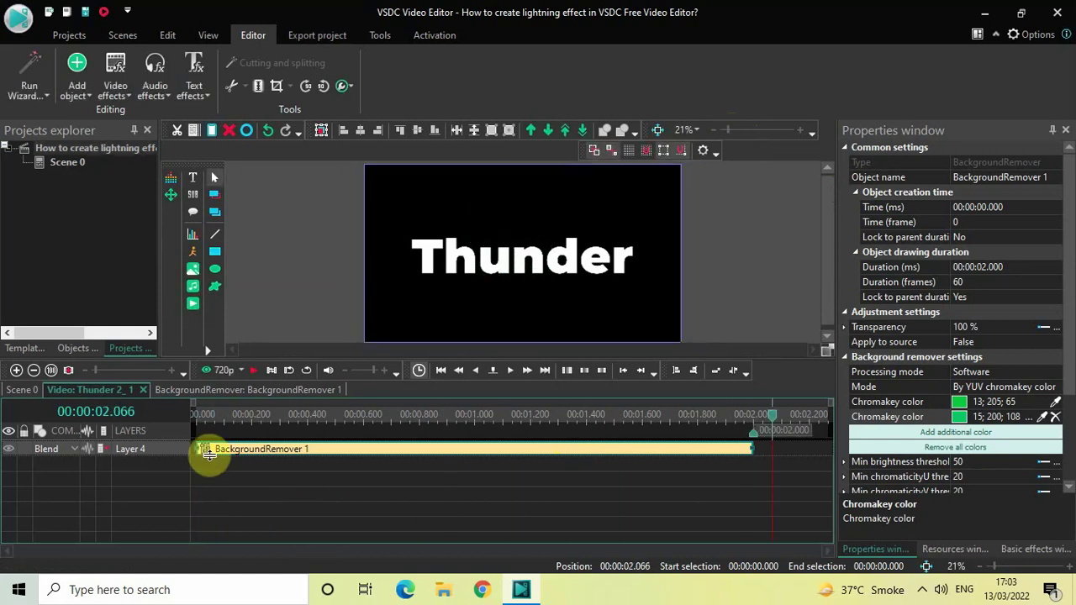
left_click(194, 416)
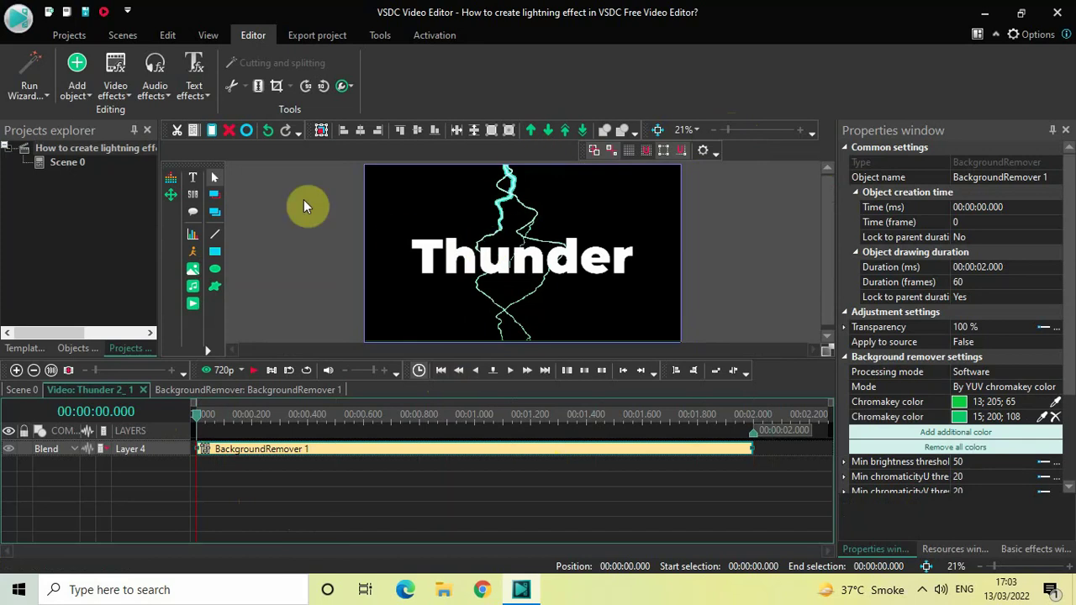
left_click(119, 88)
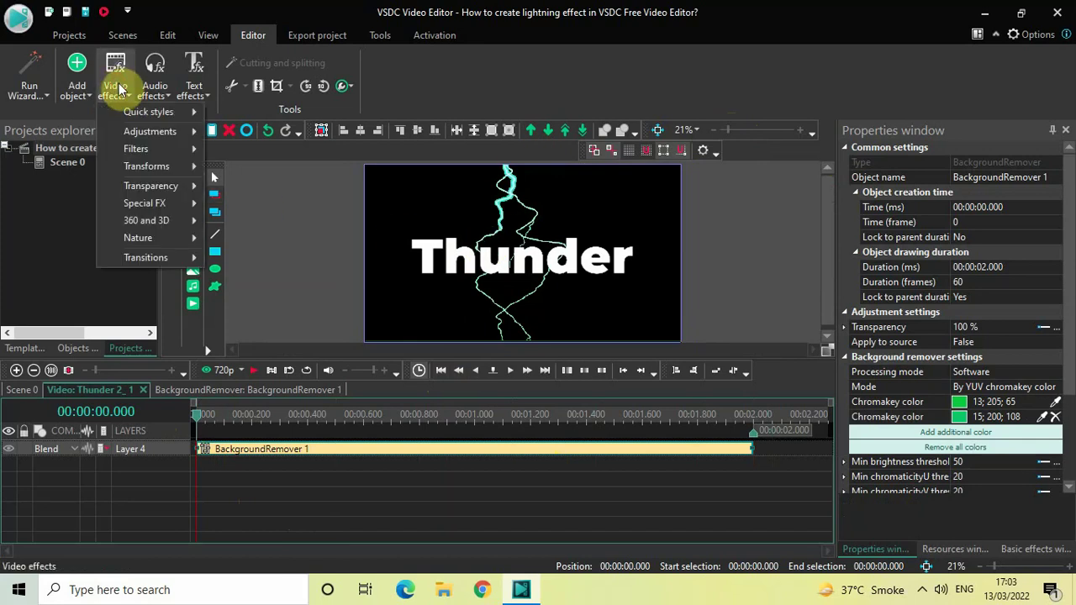
mouse_move(192, 237)
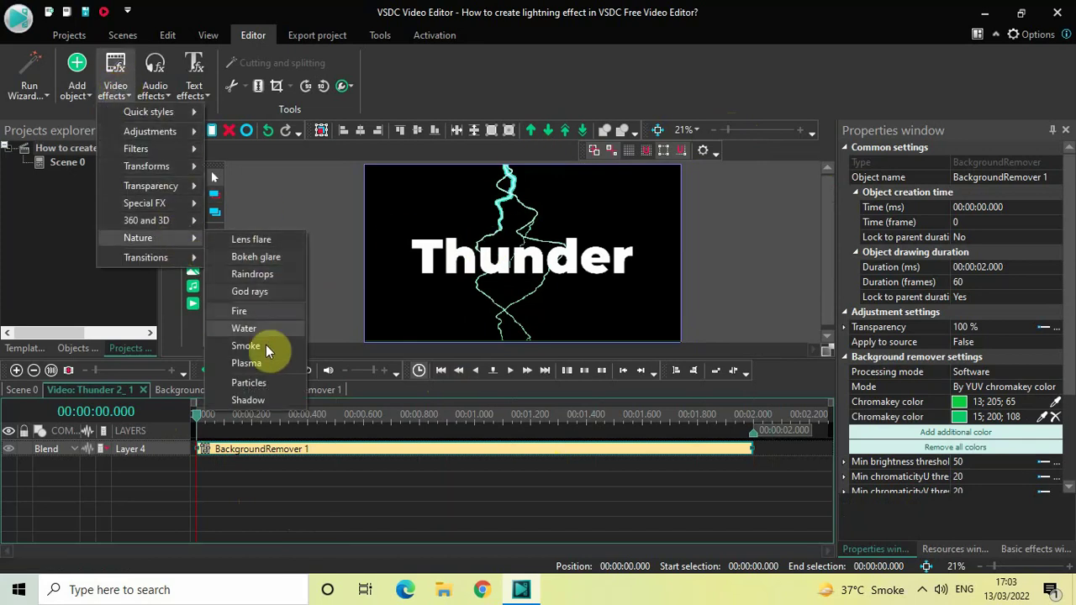
left_click(276, 398)
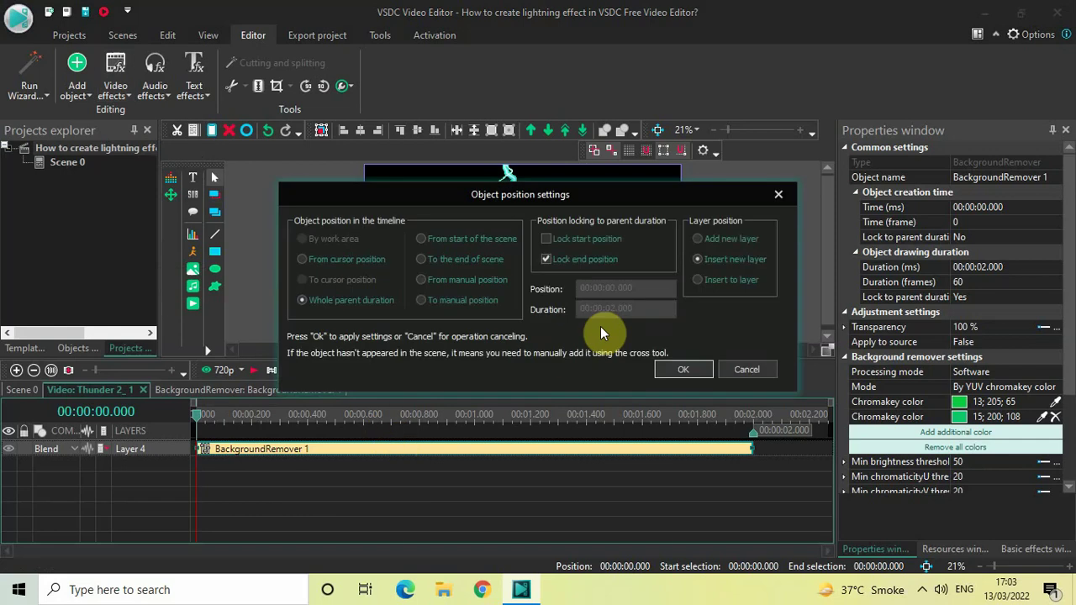
left_click(660, 369)
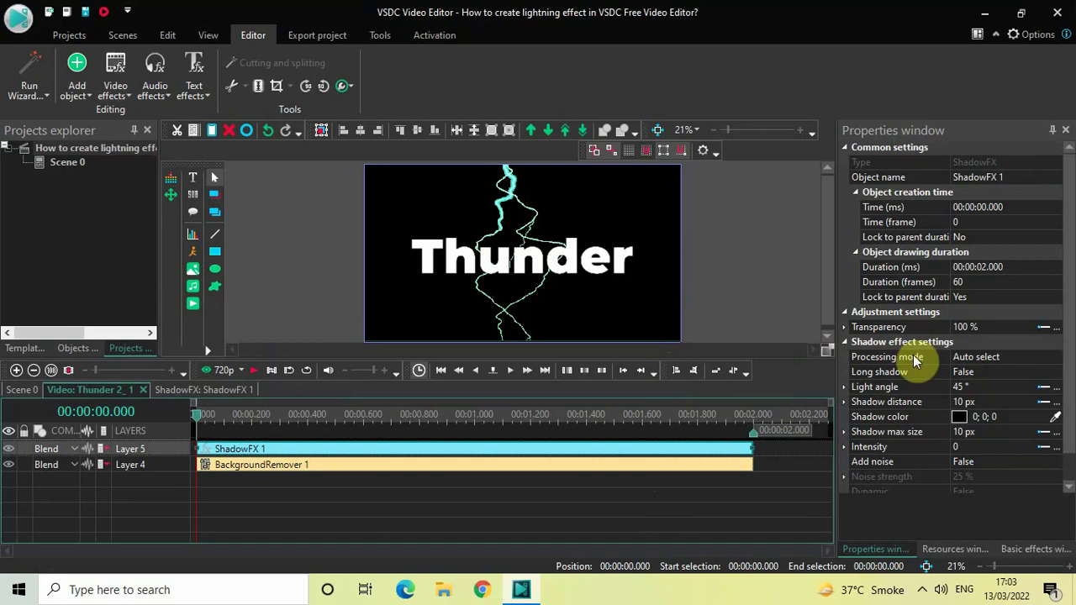
- Set the shadow's light angle to 0 ° and shadow distance to 0 px
left_click(878, 372)
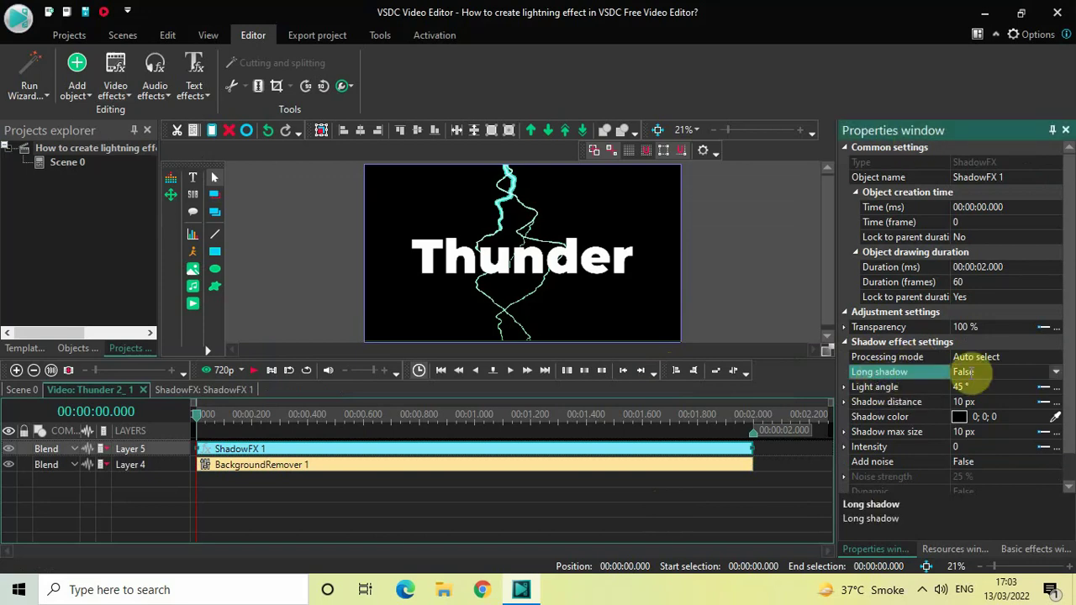
left_click(889, 390)
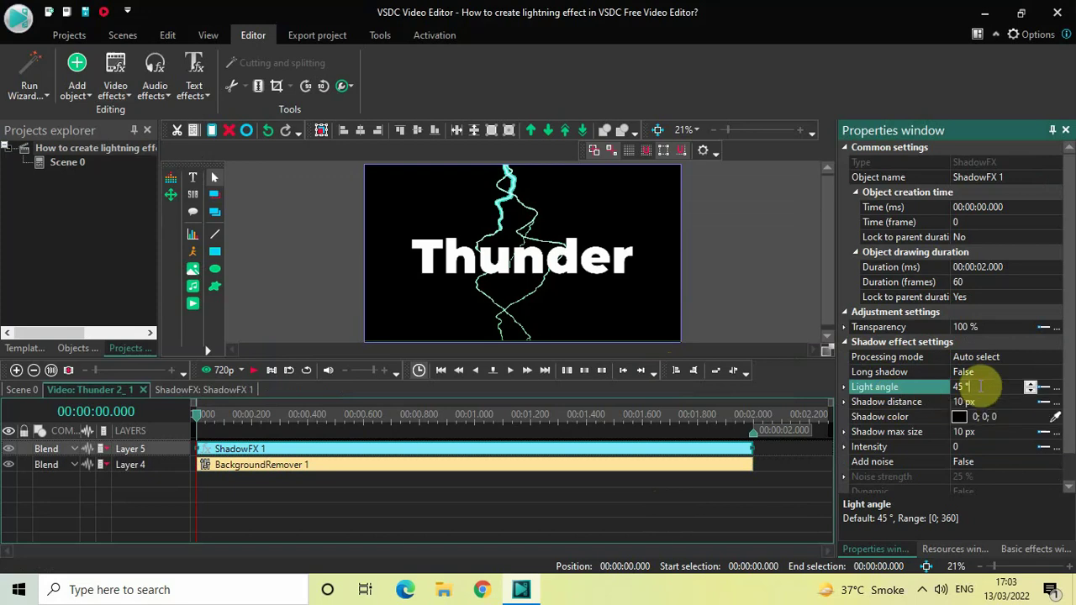
left_click(979, 386)
key("BackSpace")
key("BackSpace")
type("0")
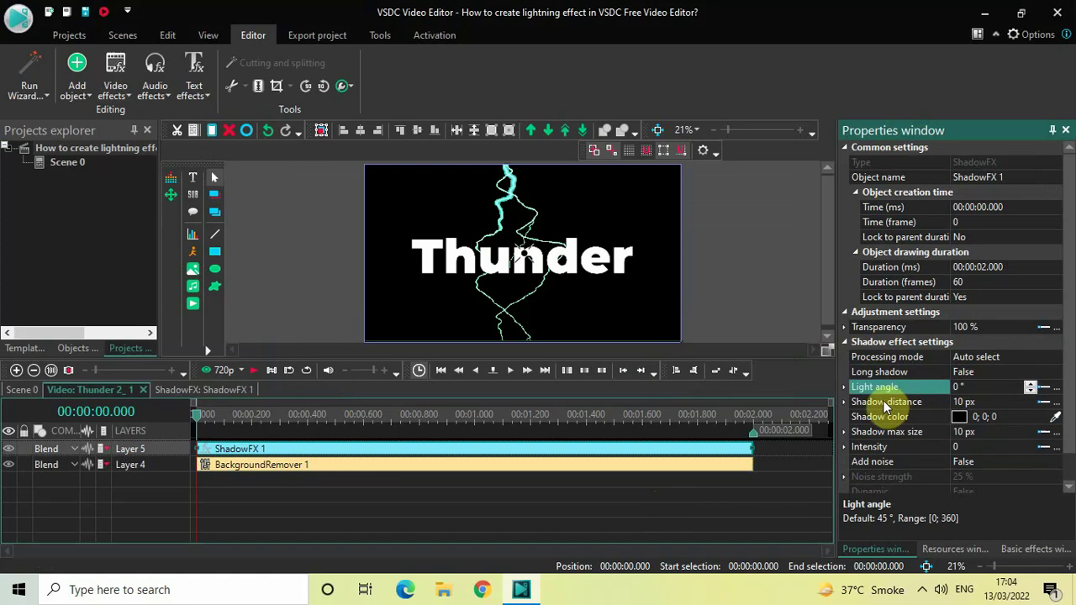
left_click(905, 408)
left_click(992, 403)
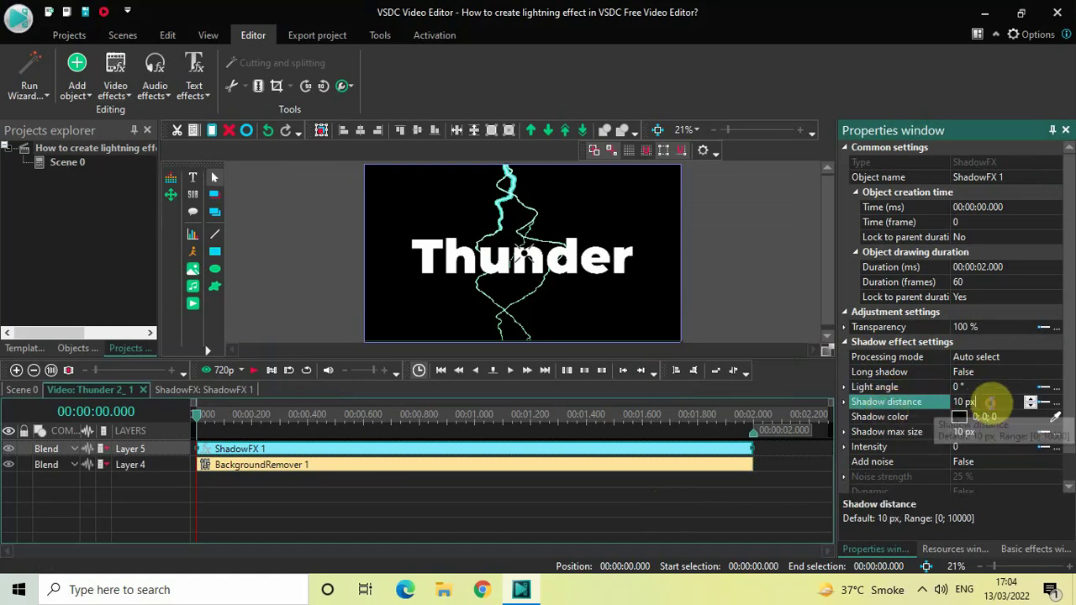
key("BackSpace")
key("BackSpace")
type("0")
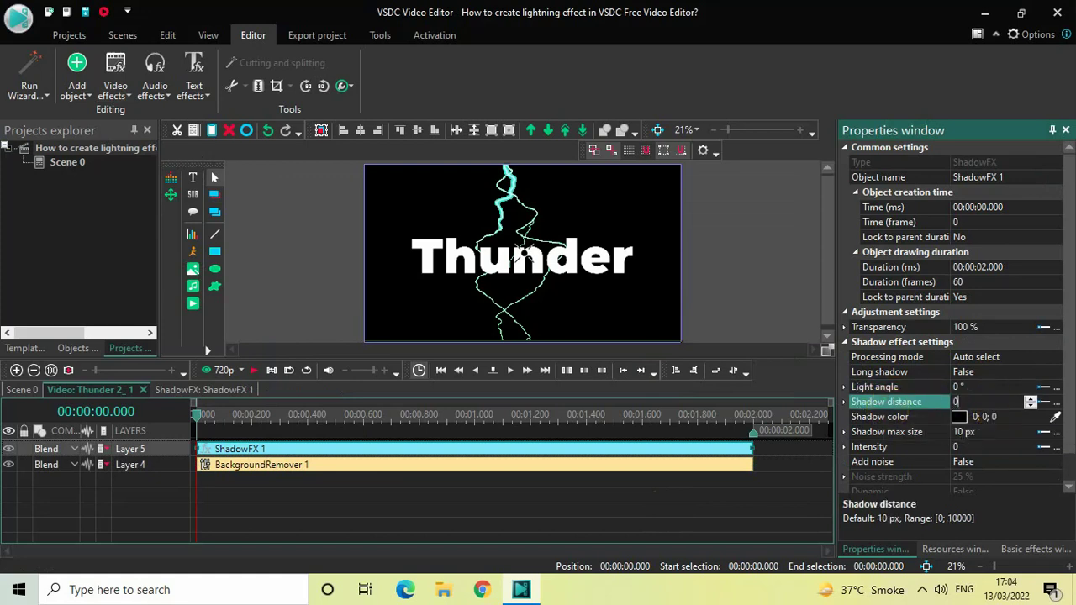
- Set the shadow colour to cyan 27; 255; 255
left_click(905, 419)
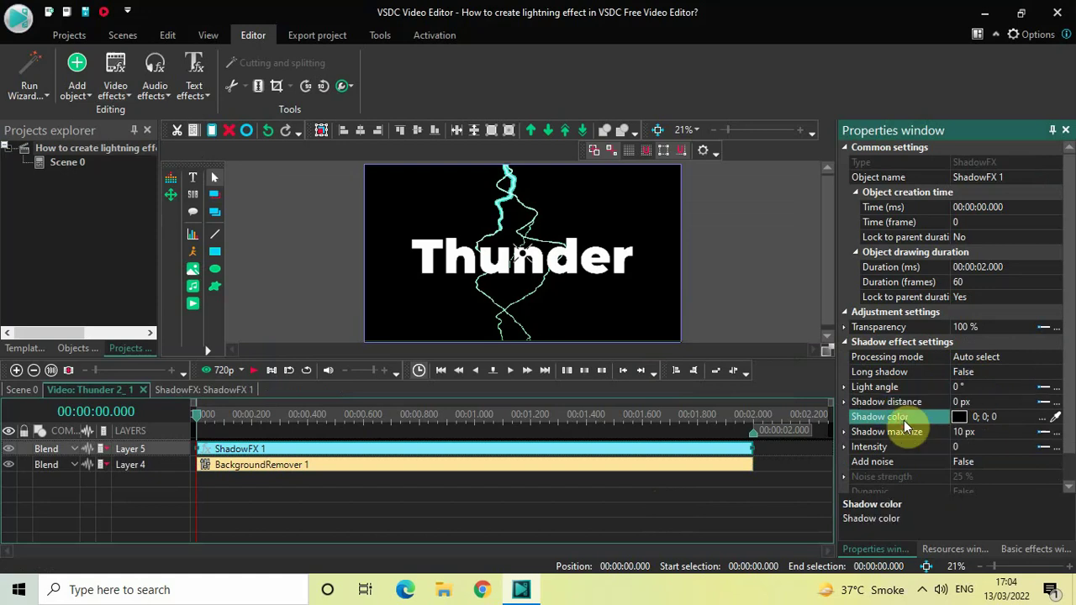
left_click(1010, 418)
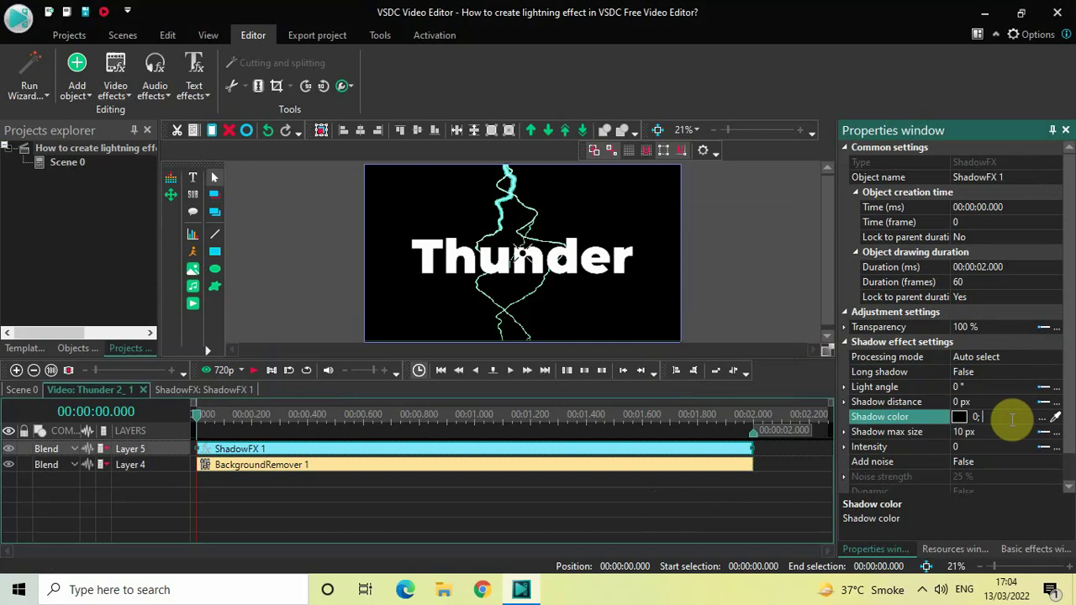
type("2")
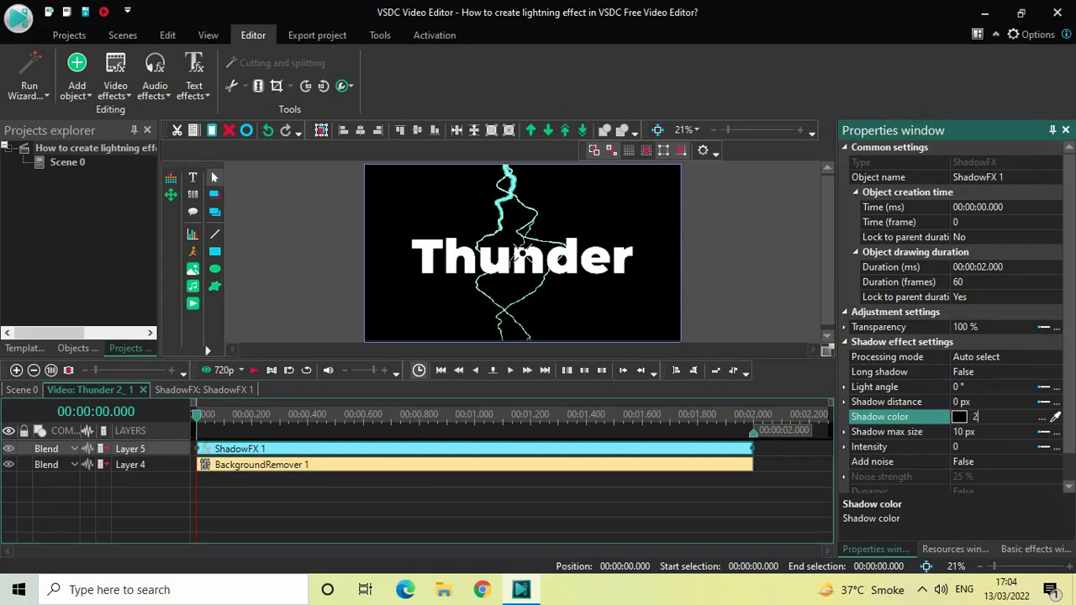
type("7;255;255")
key("Return")
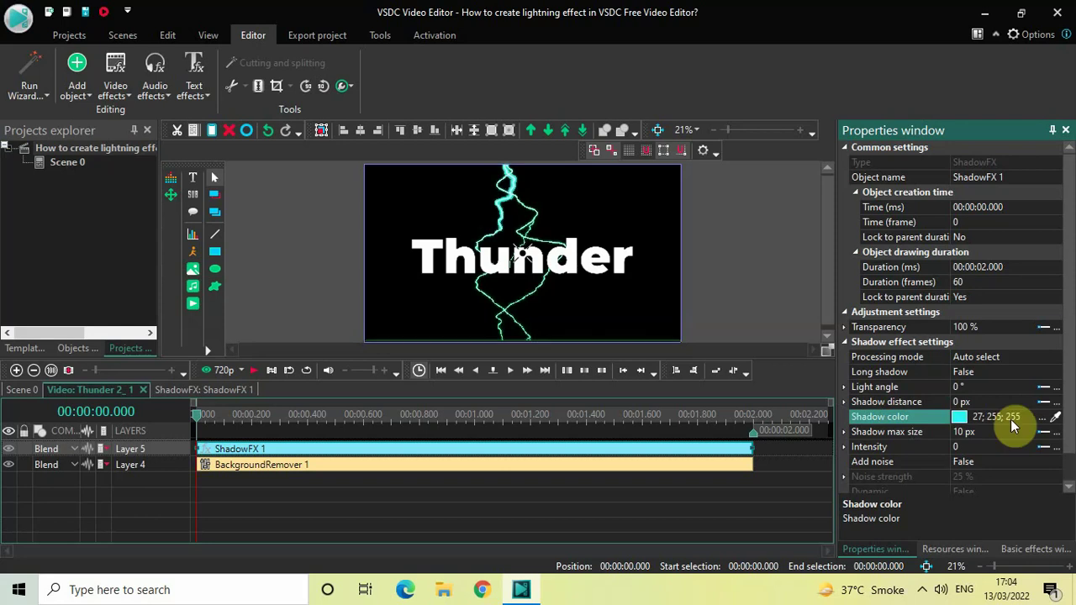
- Set the shadow max size to 80 px and intensity to 50
left_click(889, 436)
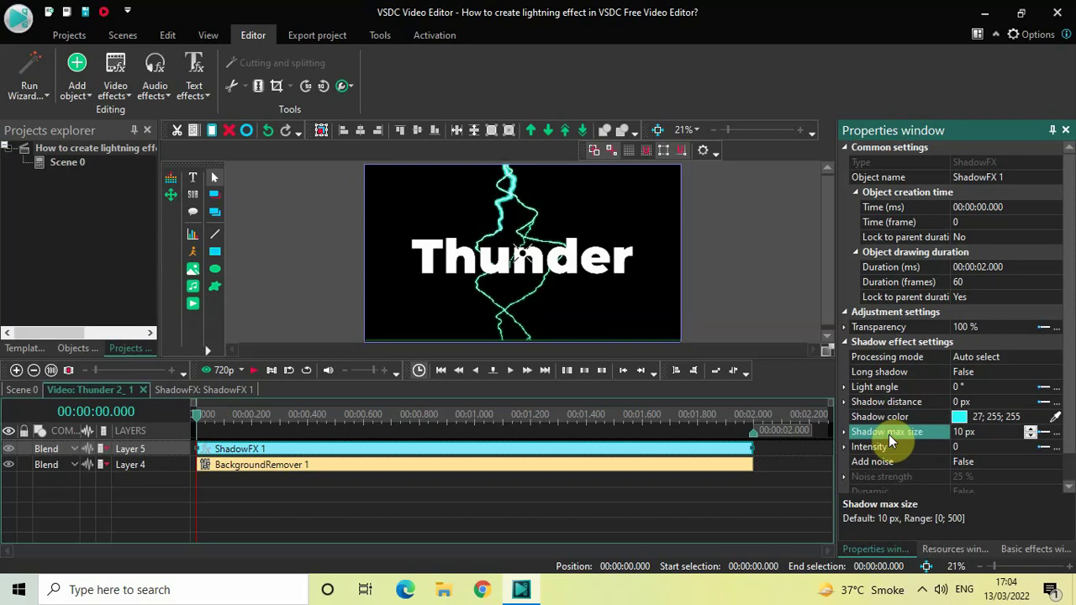
left_click(993, 432)
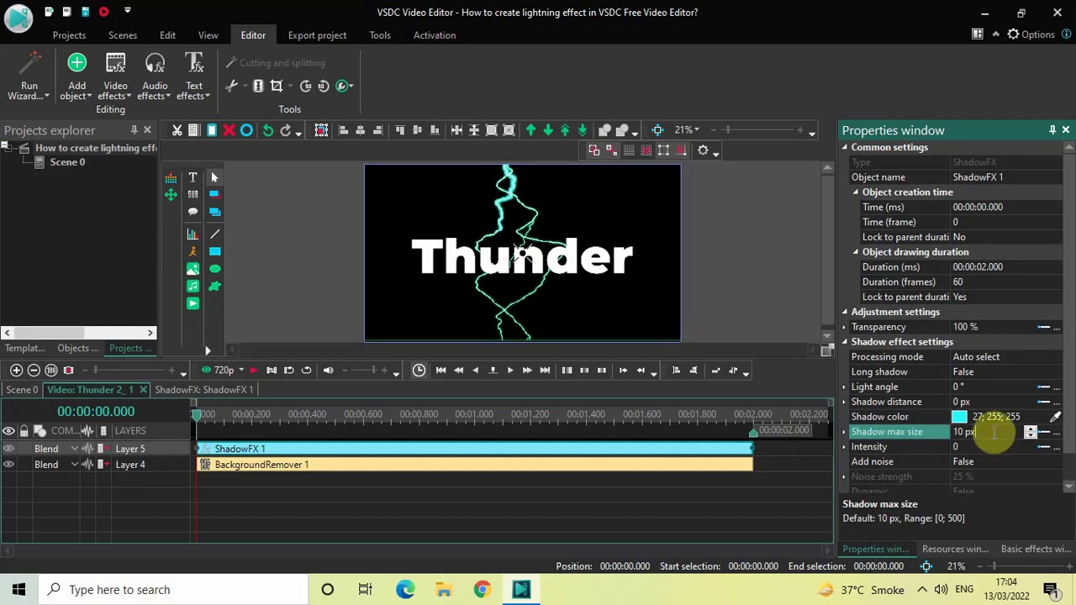
key("ctrl+a")
key("BackSpace")
type("80")
key("Return")
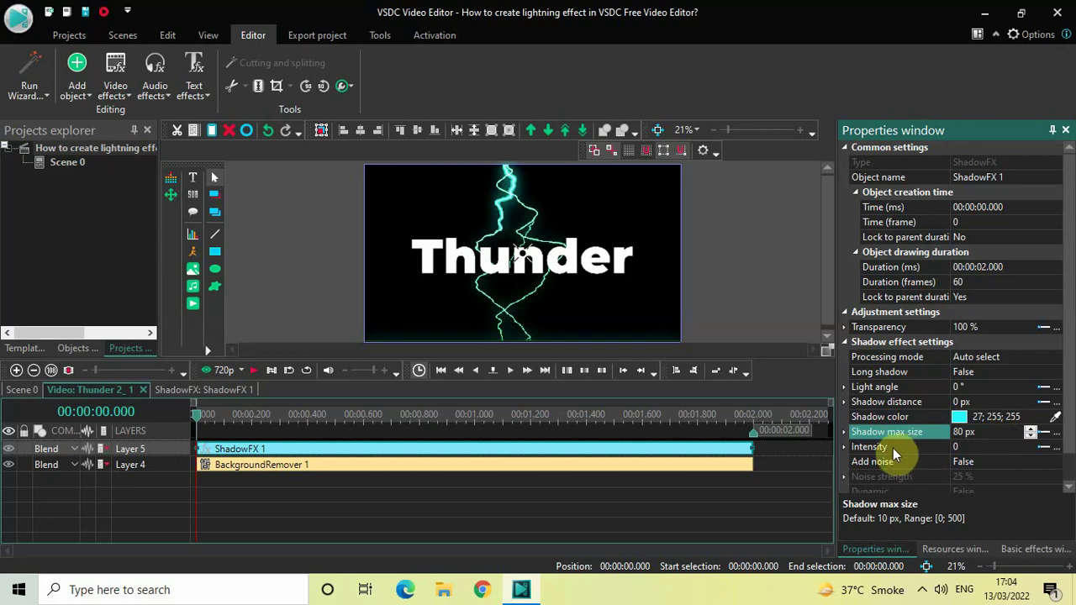
left_click(894, 447)
left_click(973, 447)
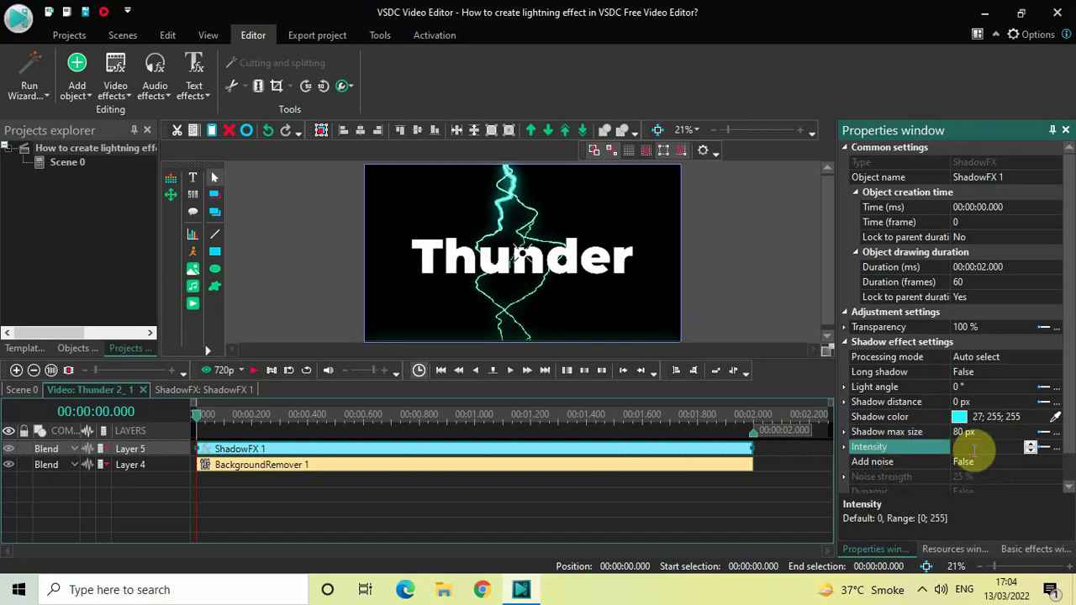
type("50")
key("Return")
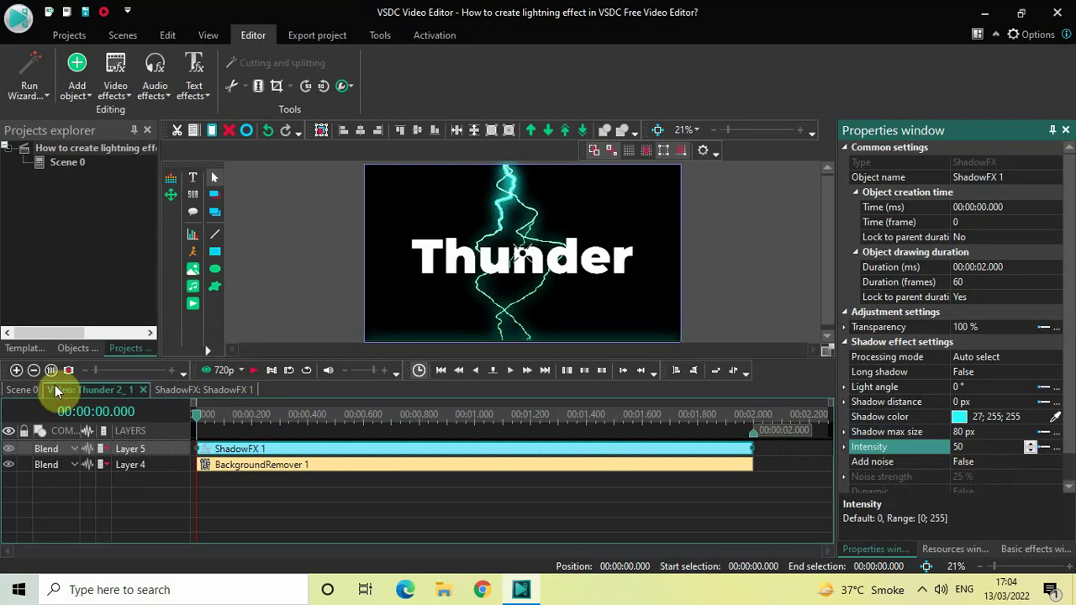
- Return to Scene 0, play from 1.4 s, and stop on the playhead at 2.266 s
left_click(21, 389)
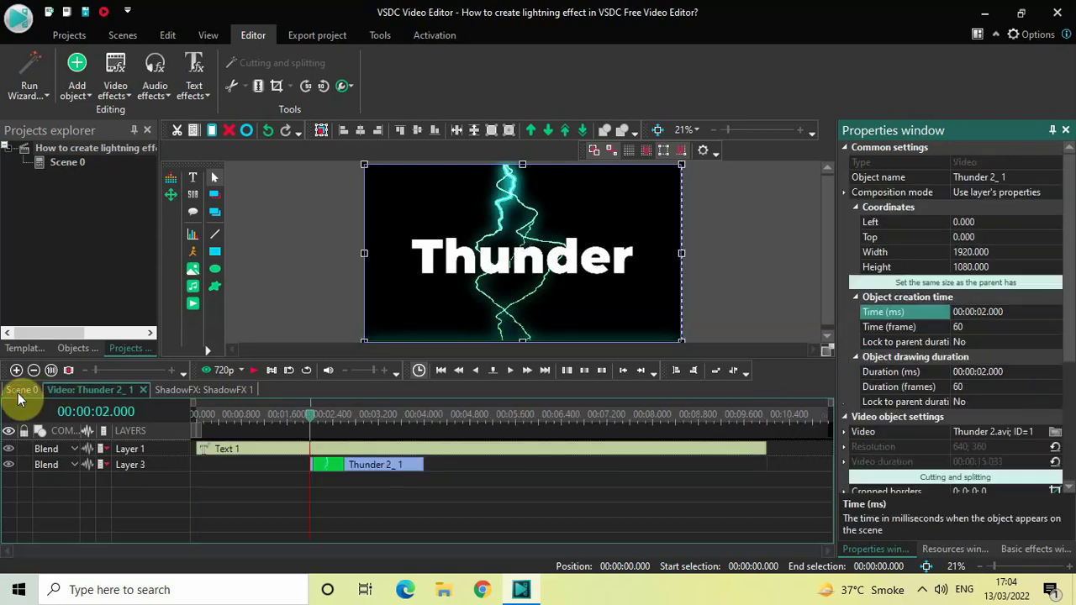
left_click(276, 418)
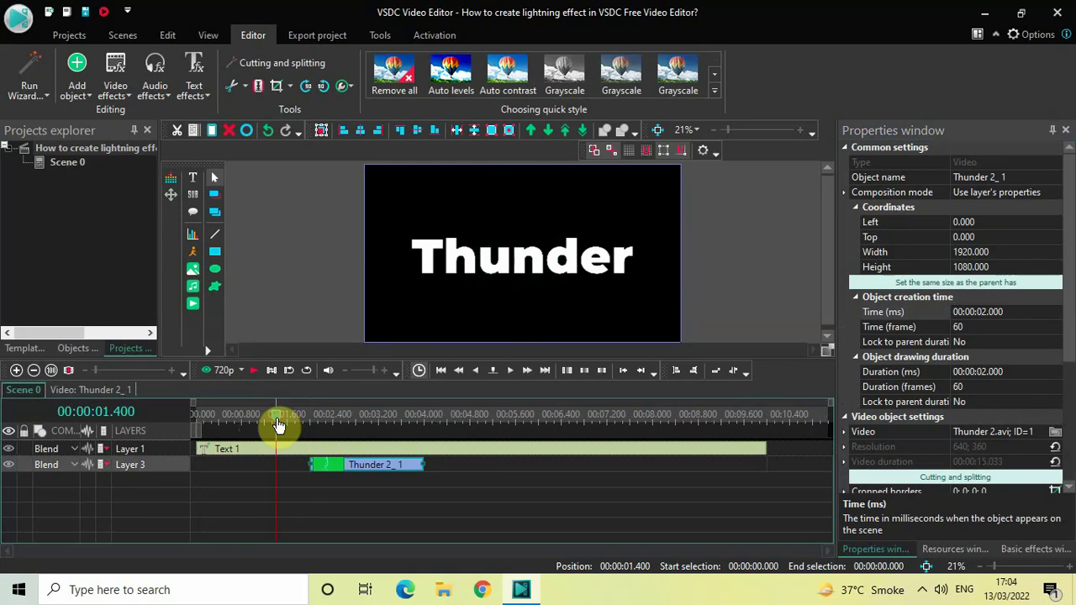
key("space")
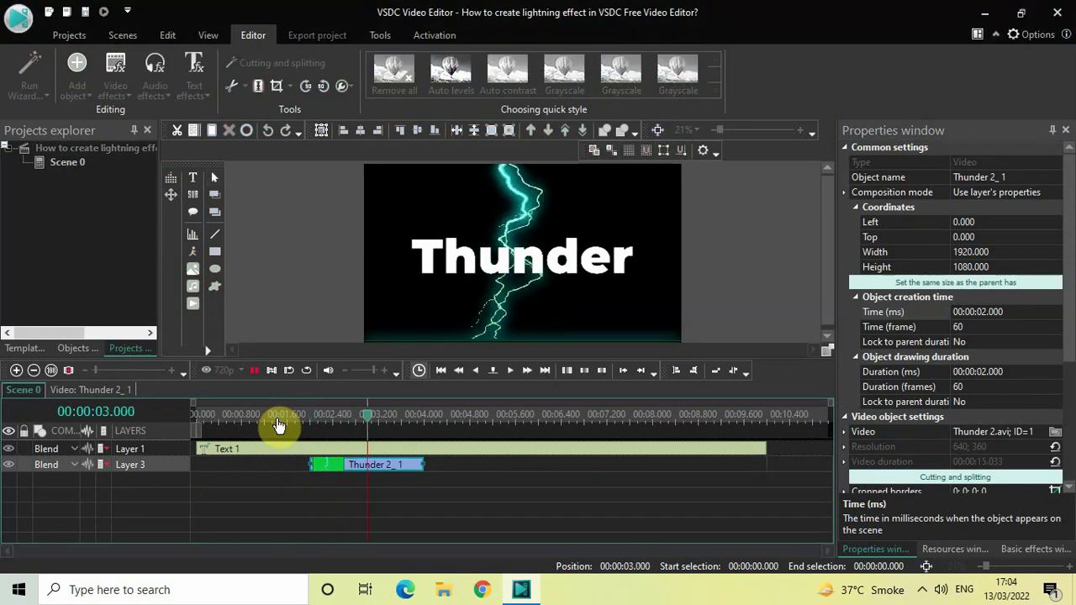
key("space")
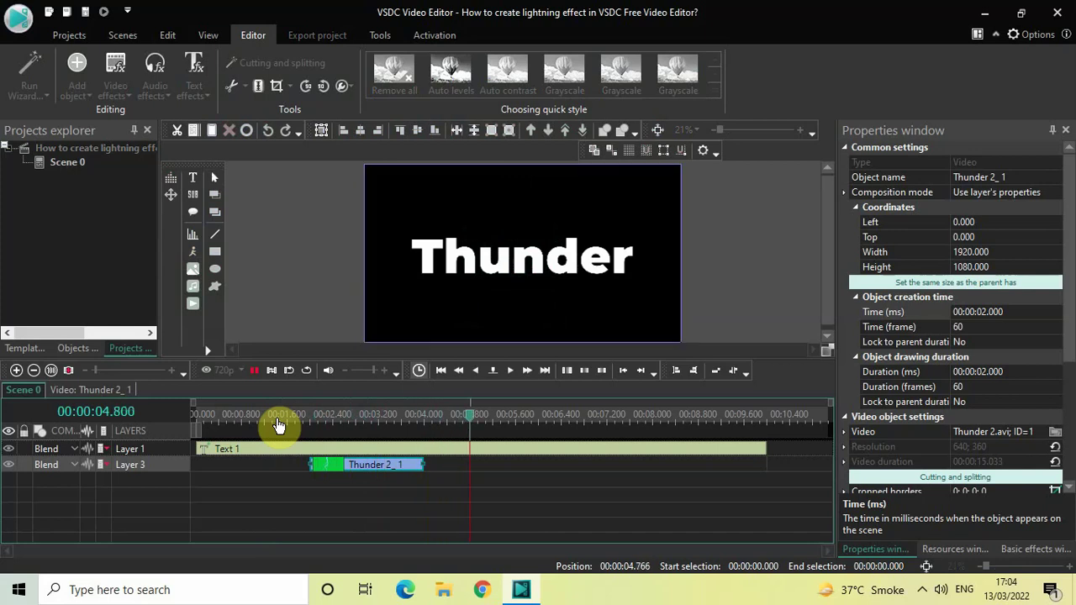
left_click(327, 415)
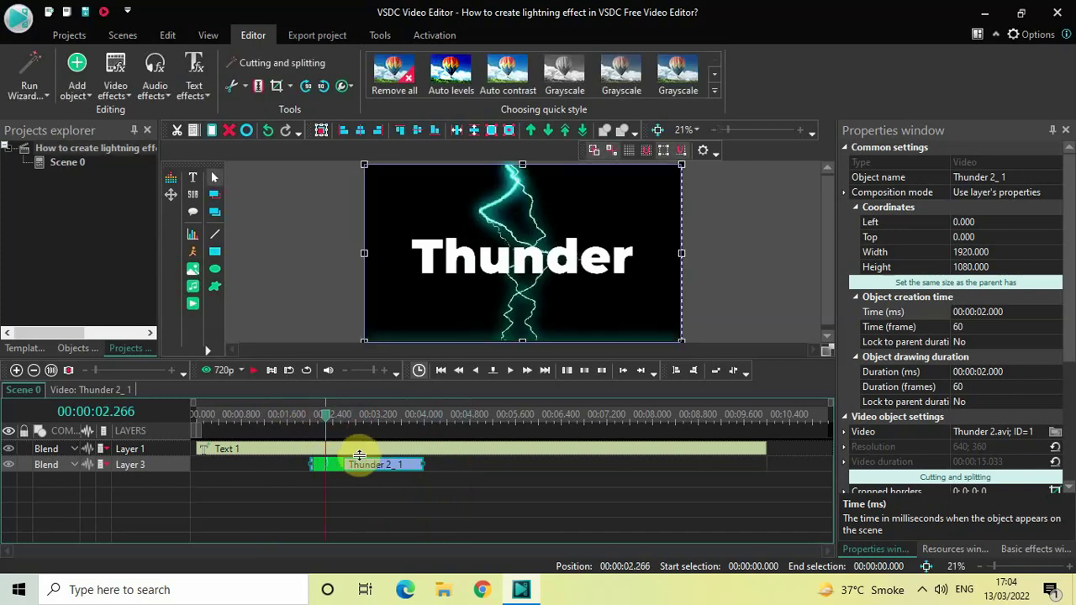
mouse_move(353, 470)
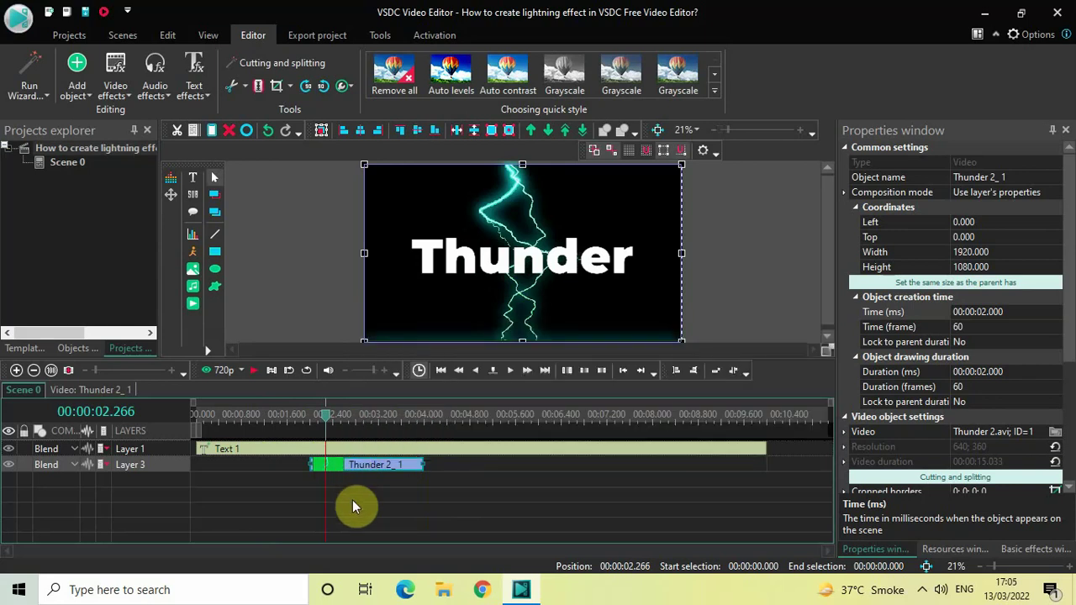
- Paste a duplicate lightning clip onto a new layer and open its timeline at 00:00:00.000
key("ctrl+v")
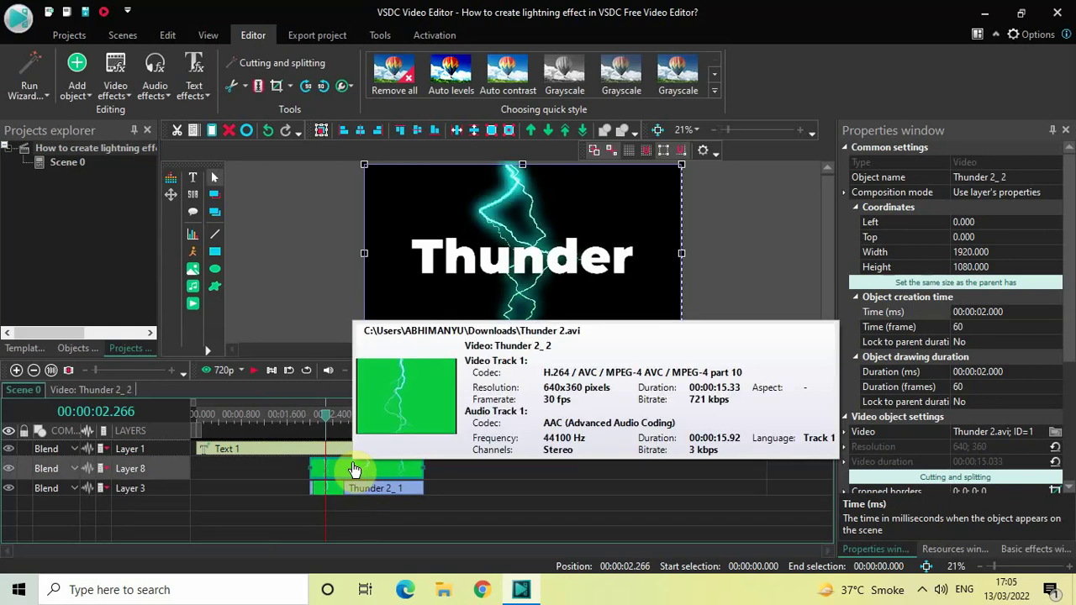
double_click(354, 471)
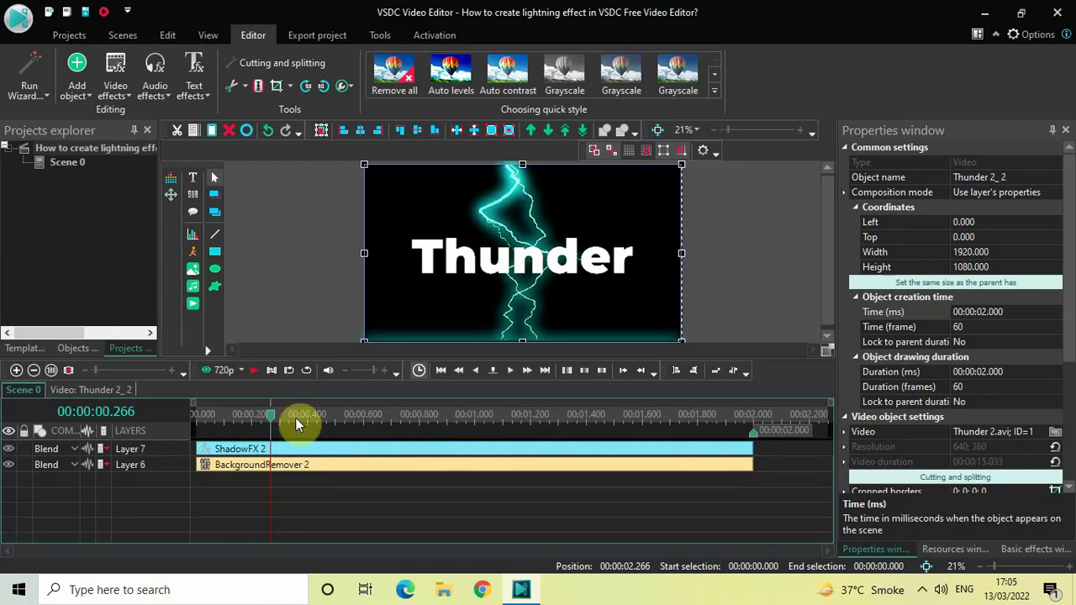
left_click(261, 416)
left_click(188, 414)
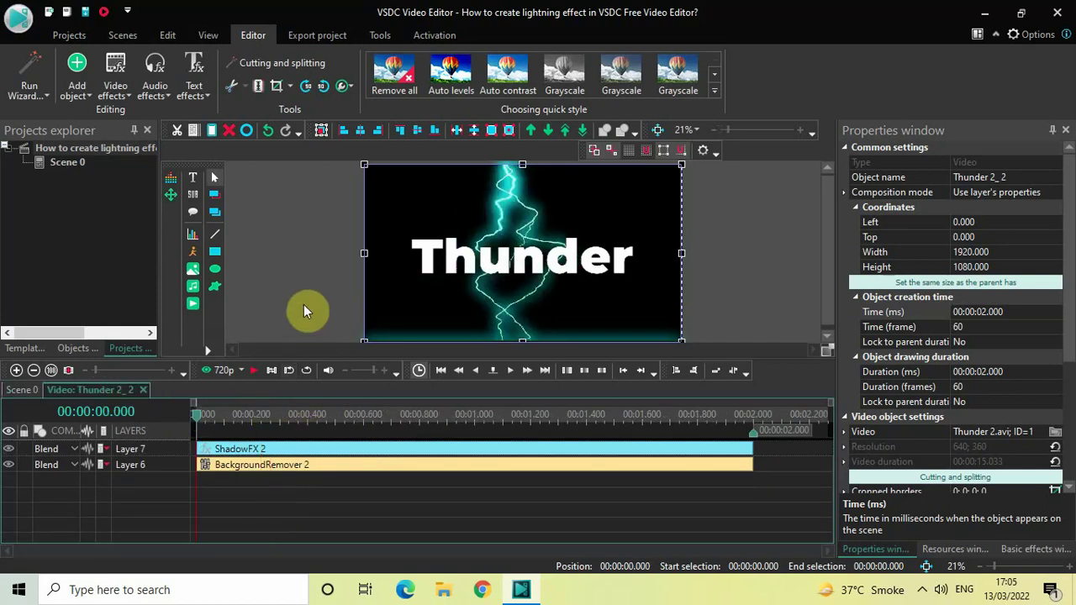
- Add a Flip effect to the duplicate lightning with Direction set to Both flip
left_click(113, 80)
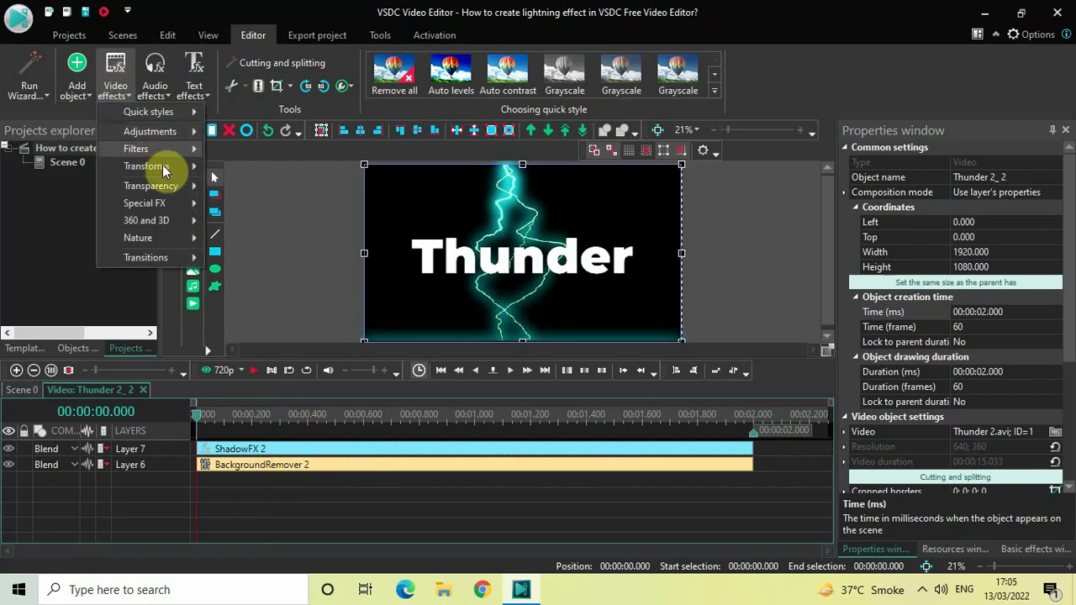
mouse_move(153, 166)
left_click(263, 167)
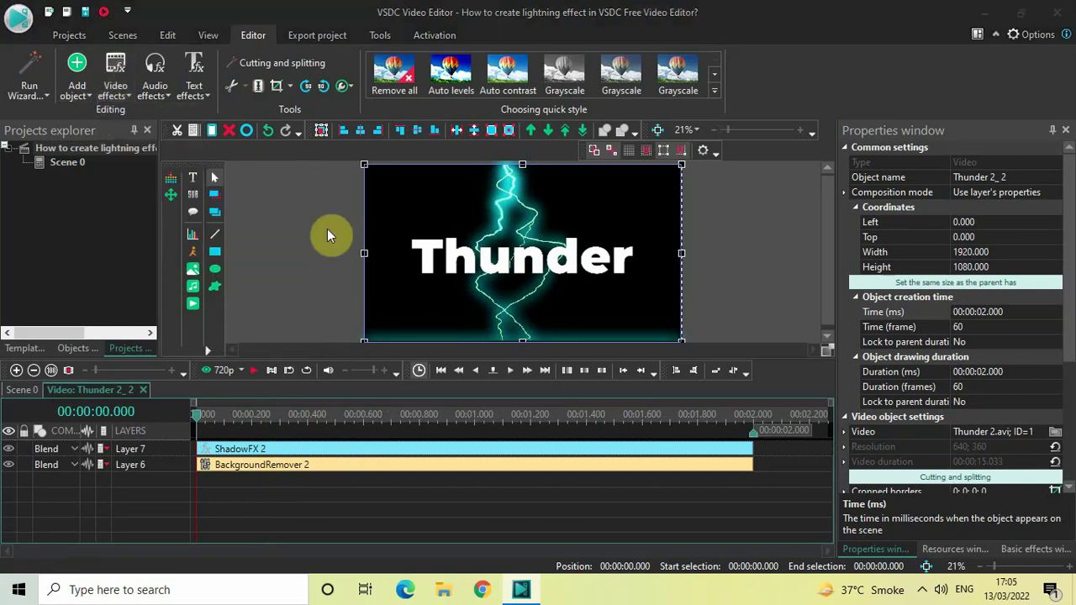
left_click(679, 368)
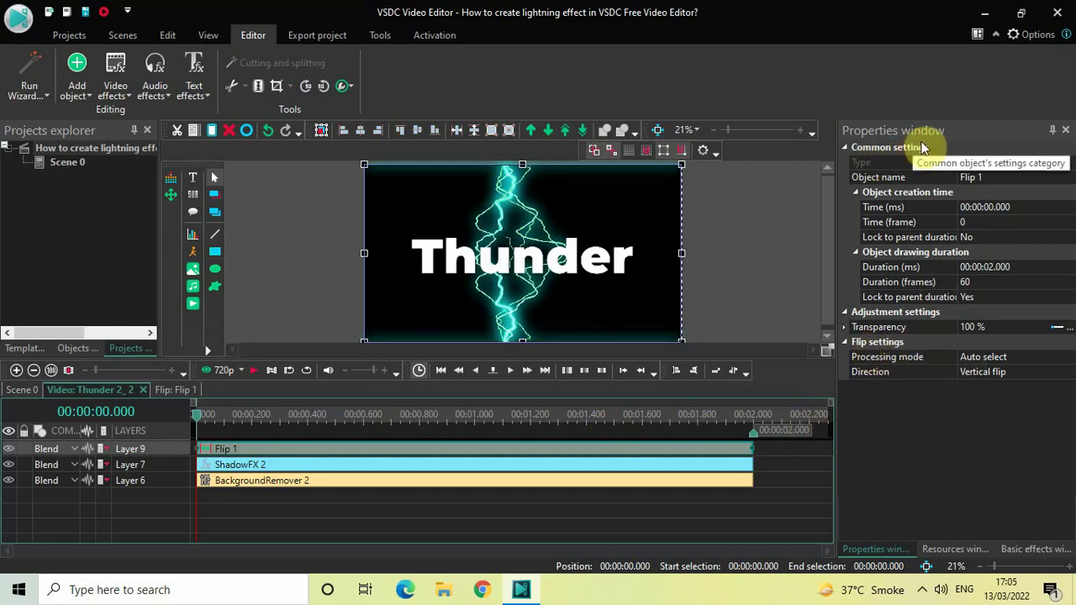
left_click(876, 374)
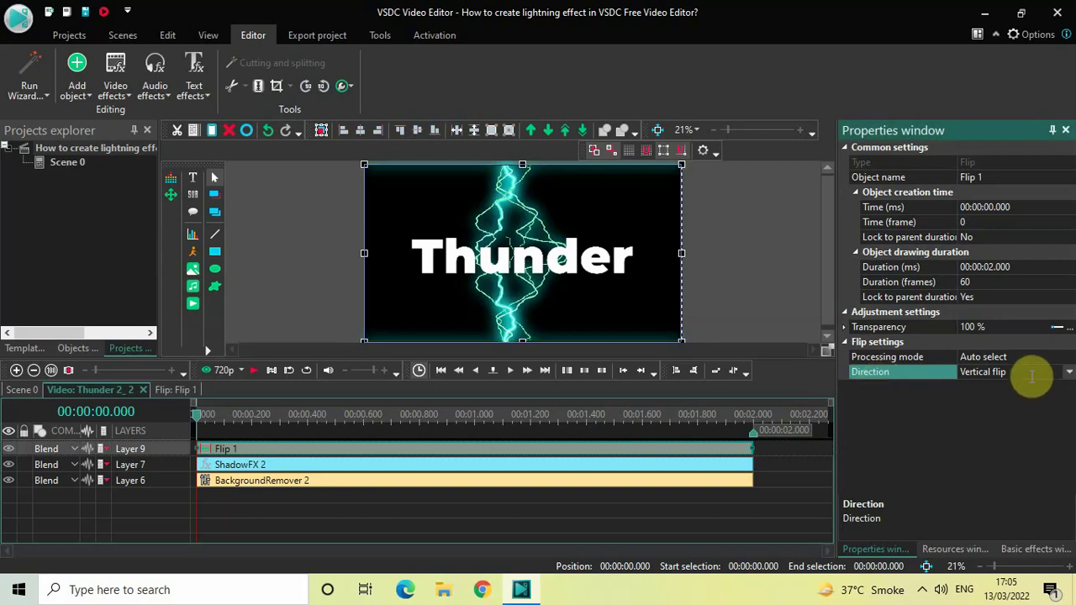
left_click(1068, 372)
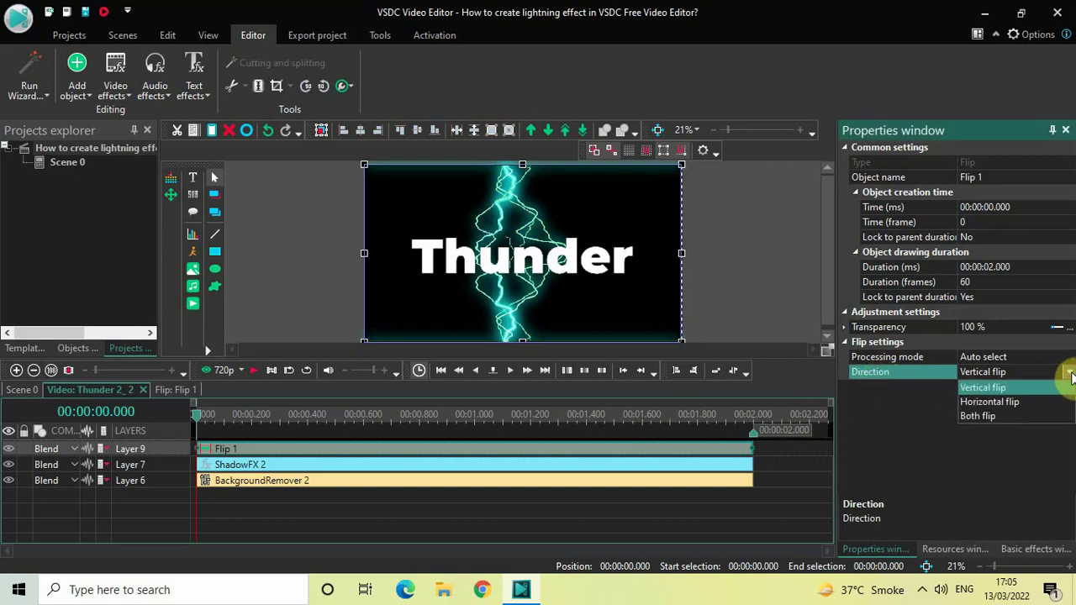
left_click(997, 415)
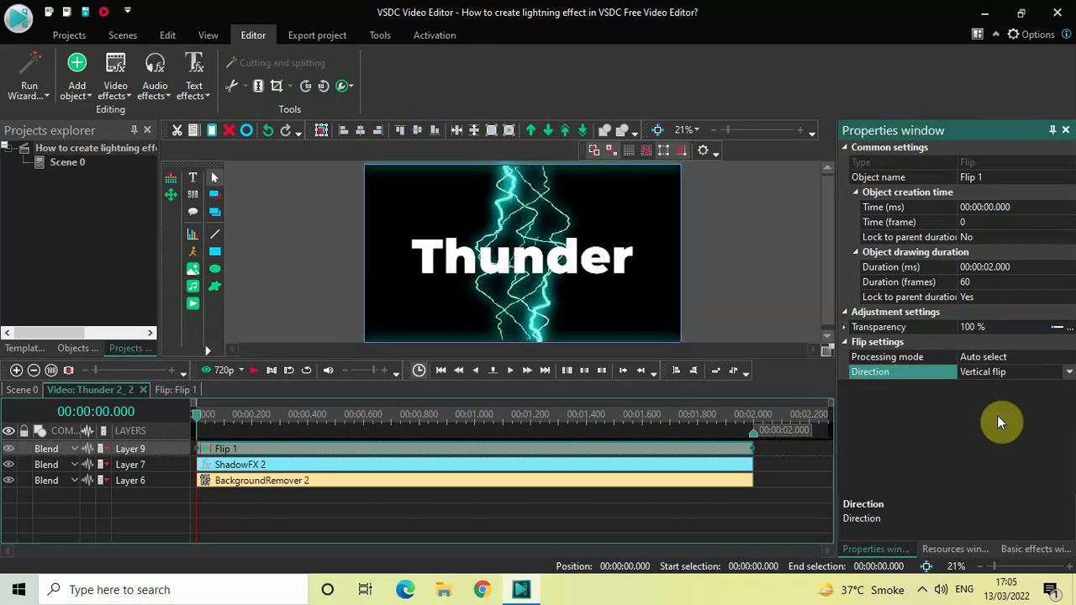
left_click(22, 391)
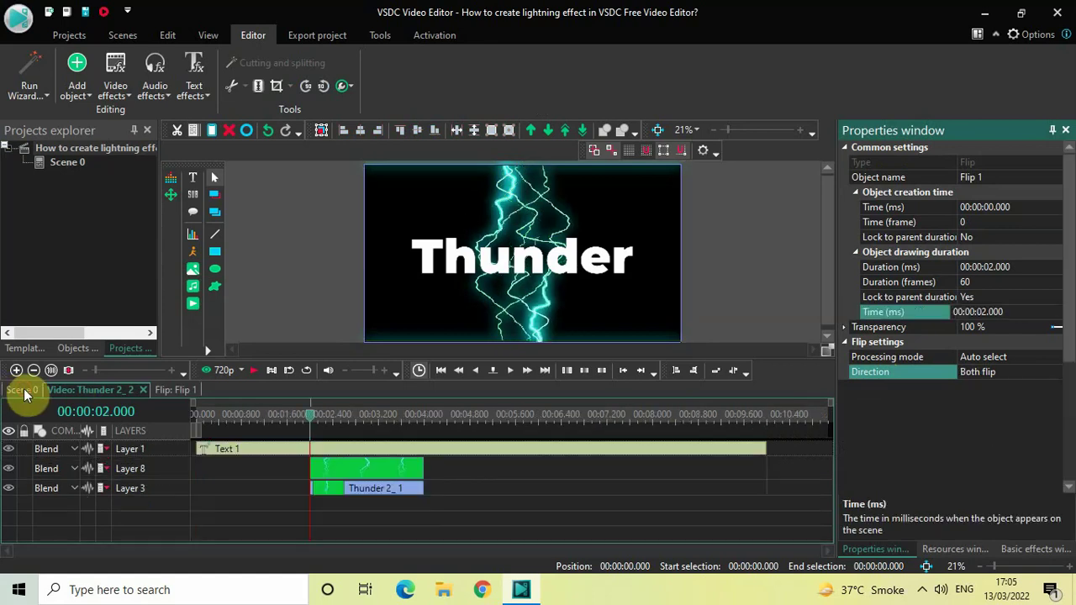
- Shift the flipped Layer 8 bolt right and Thunder 2_1 left (Left -529) to flank the title
left_click(317, 464)
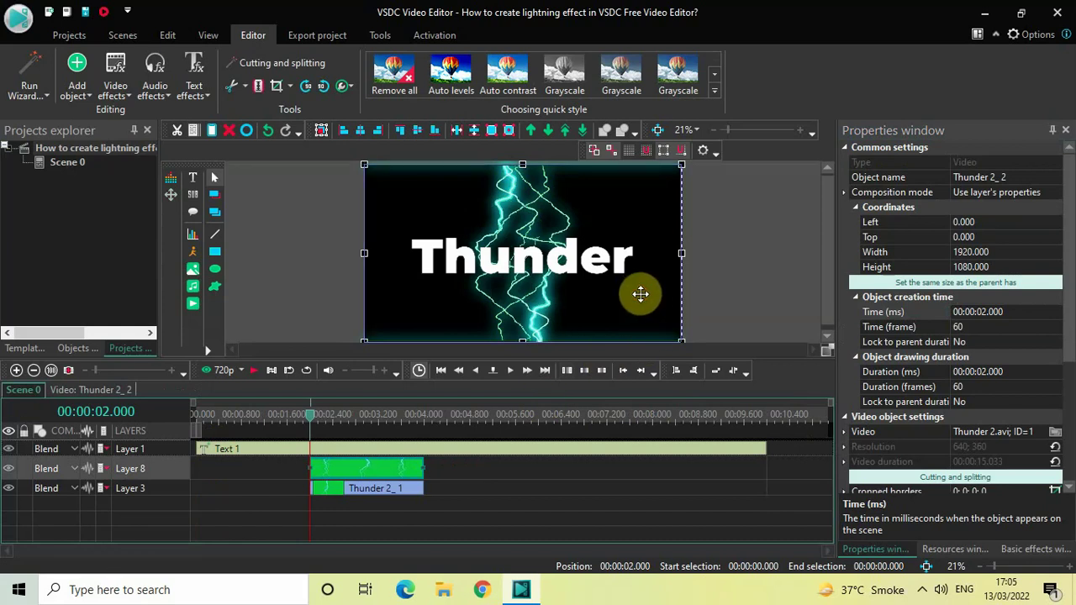
left_click_drag(650, 294, 716, 292)
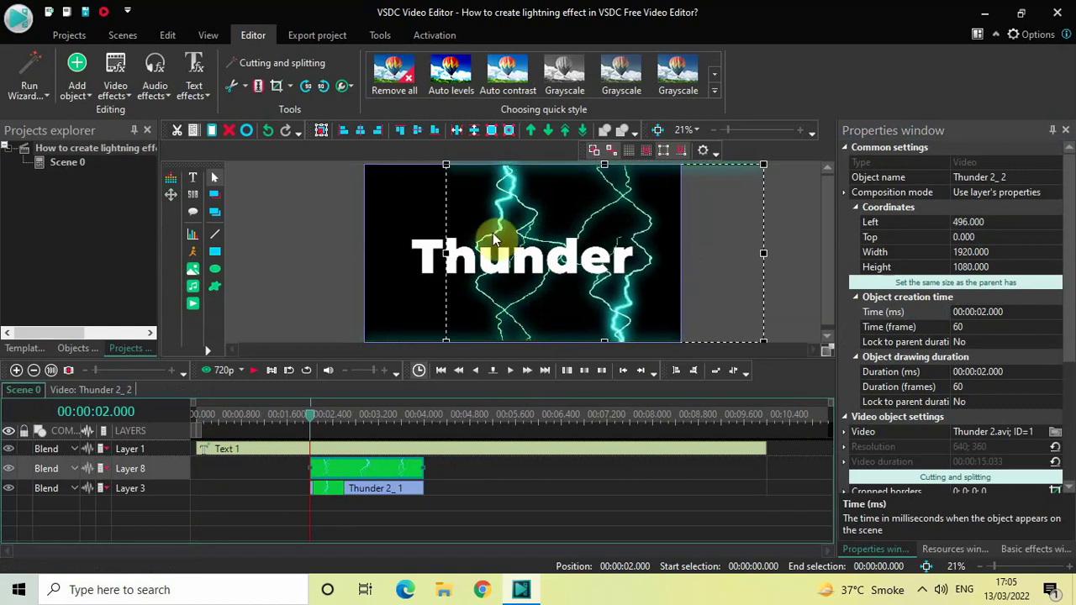
left_click(382, 284)
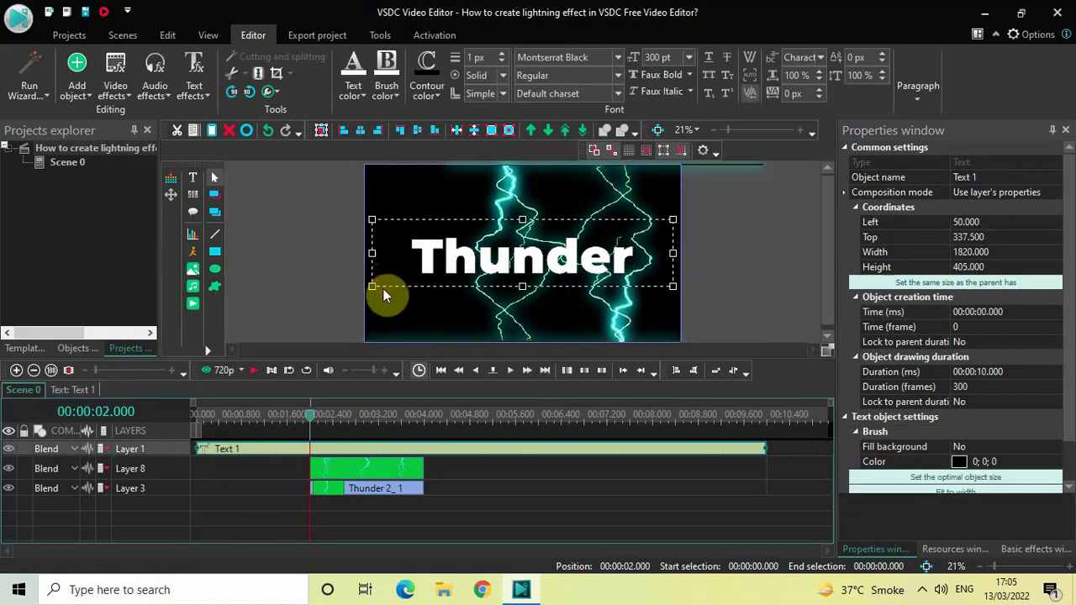
left_click(384, 311)
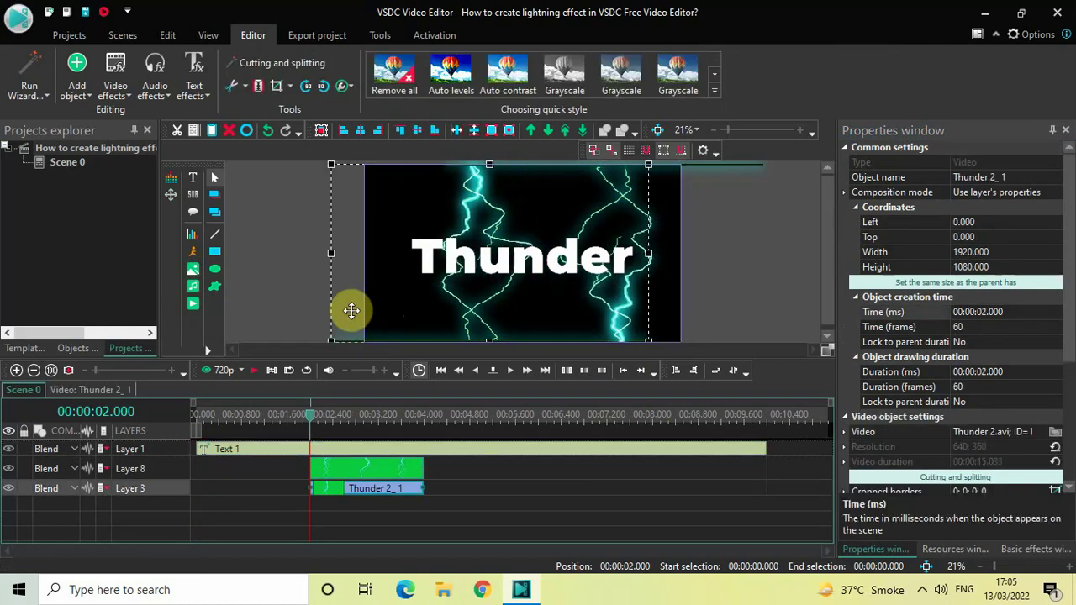
left_click_drag(338, 310, 296, 311)
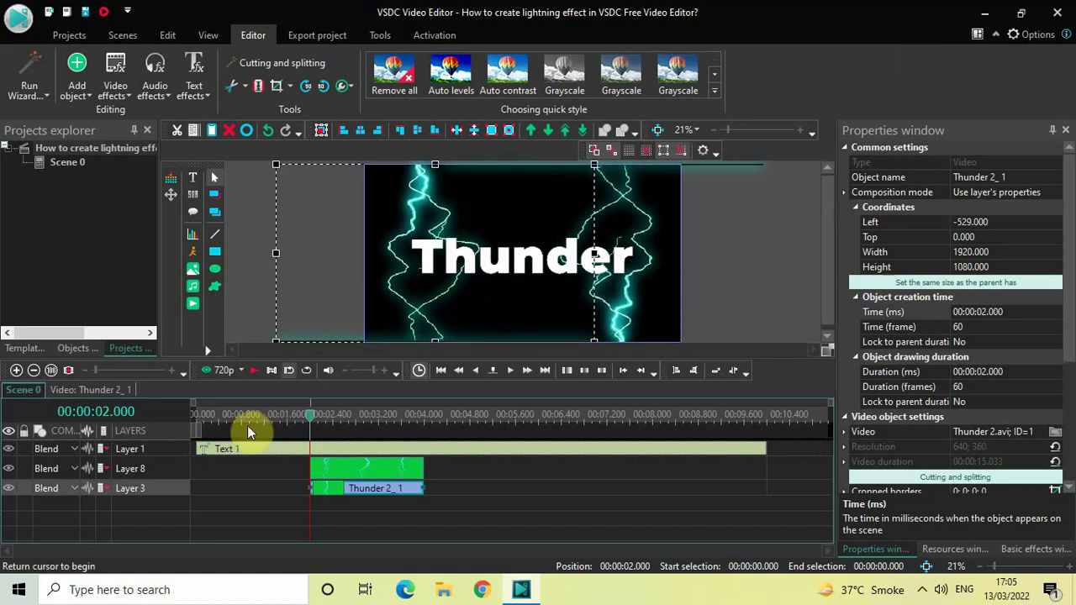
left_click(195, 418)
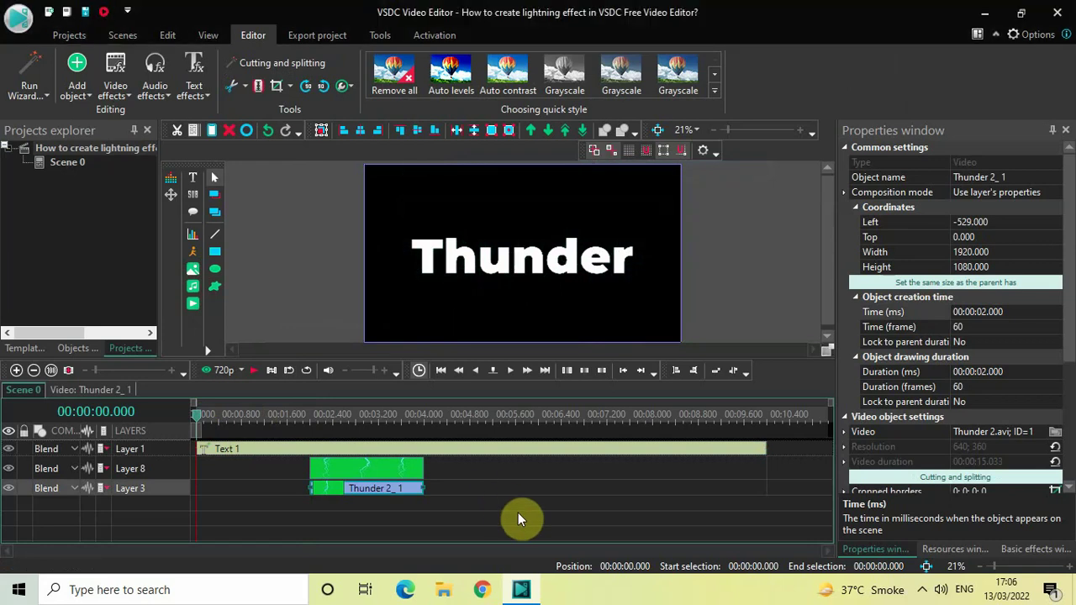
key("space")
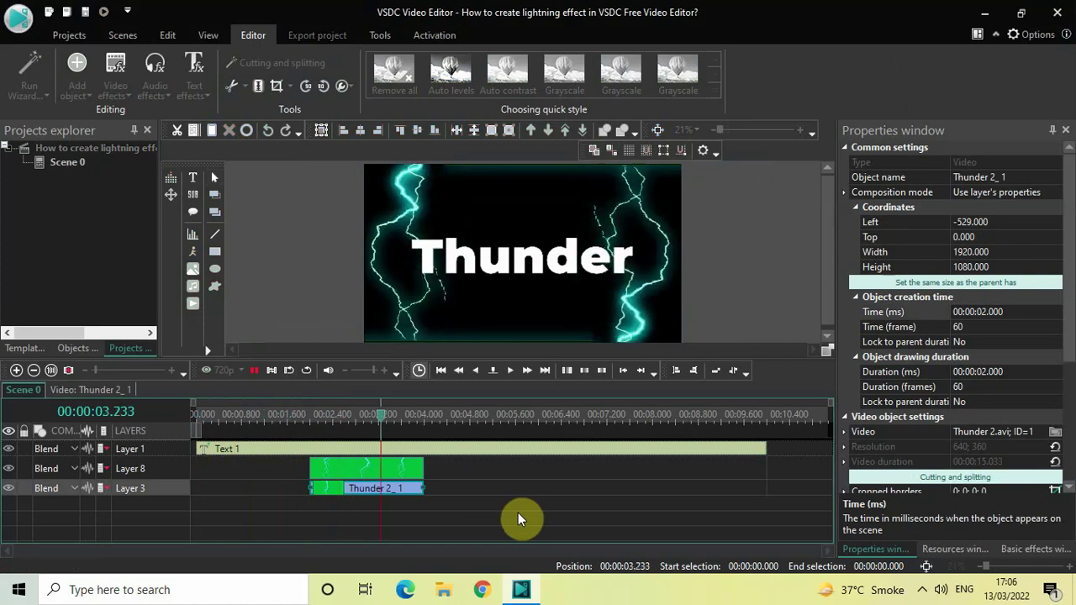
key("space")
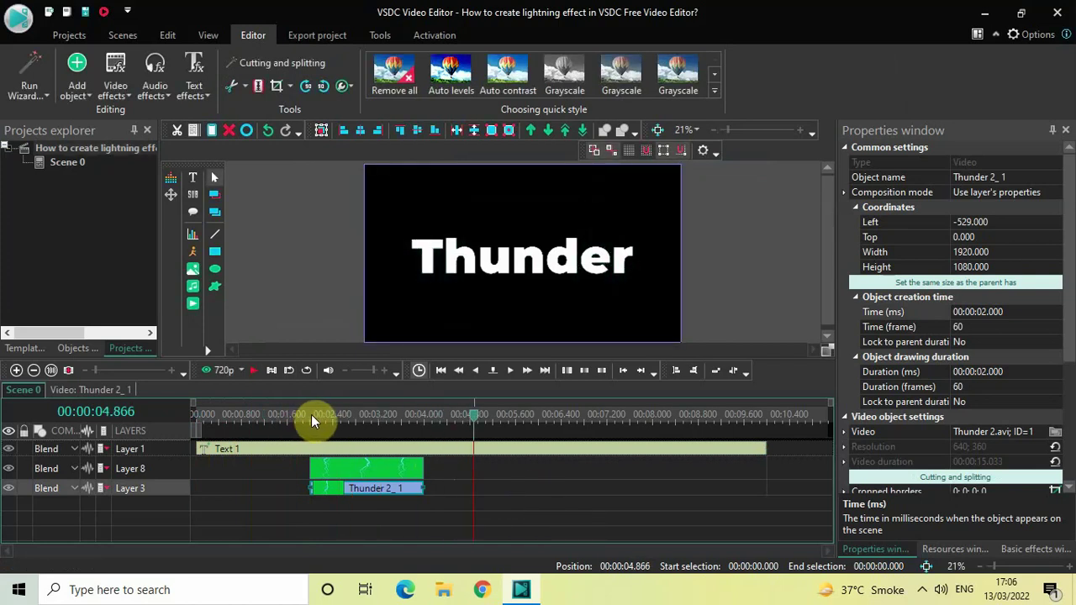
left_click(280, 415)
key("space")
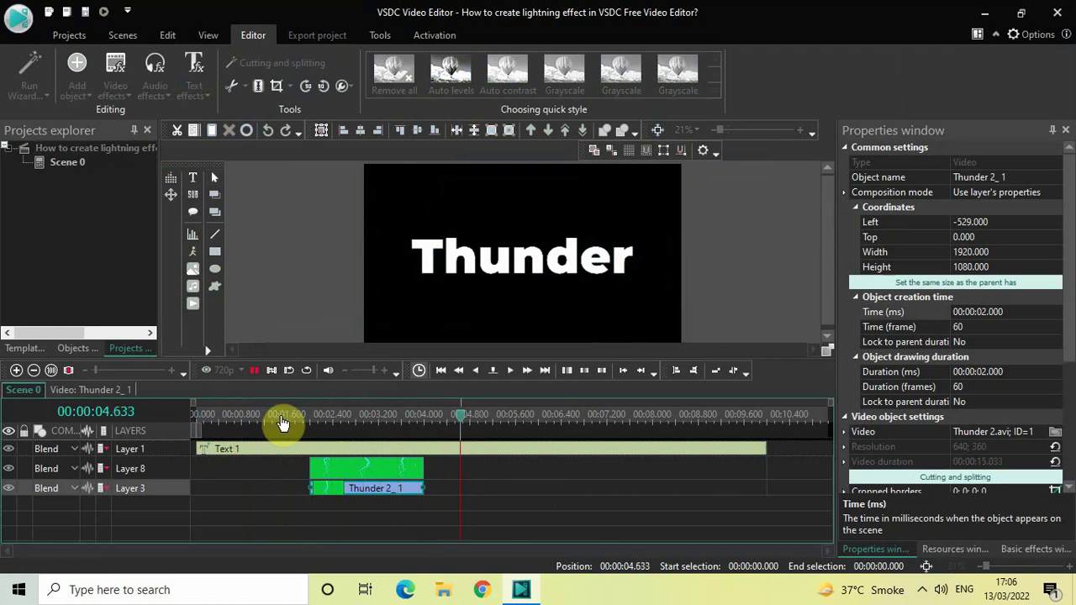
key("space")
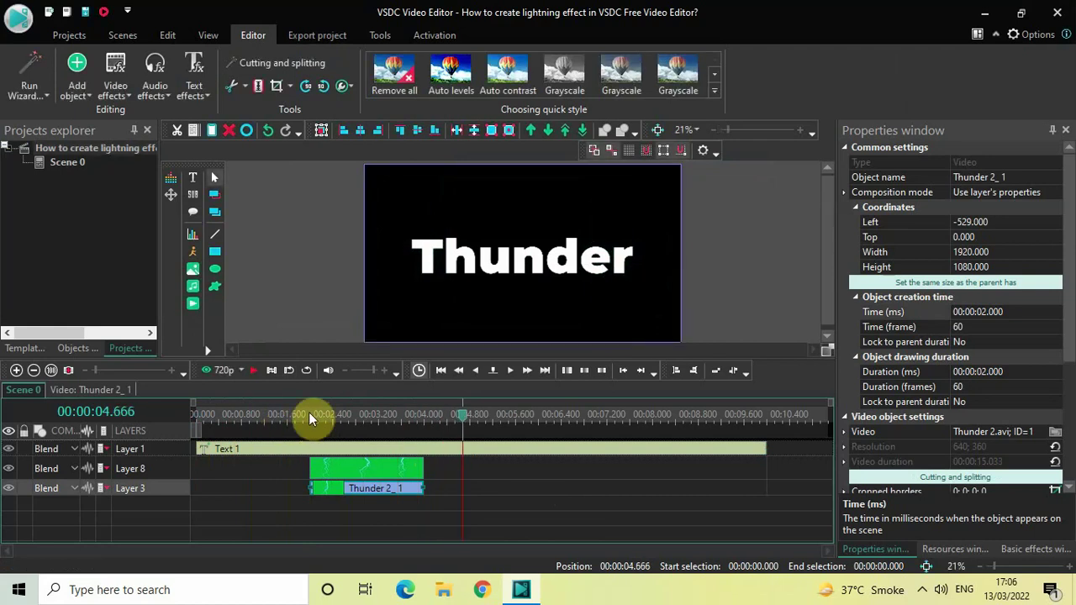
left_click(310, 415)
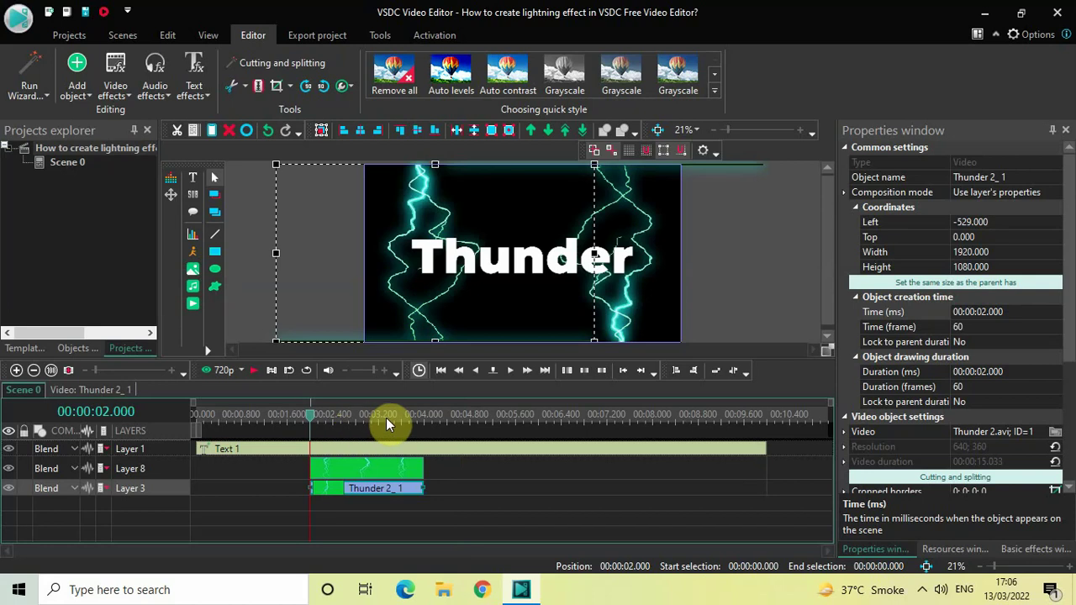
- Add a cyan Shadow glow (27; 255; 255, 80 px) to the Thunder title, lasting 00:00:02.000
double_click(346, 449)
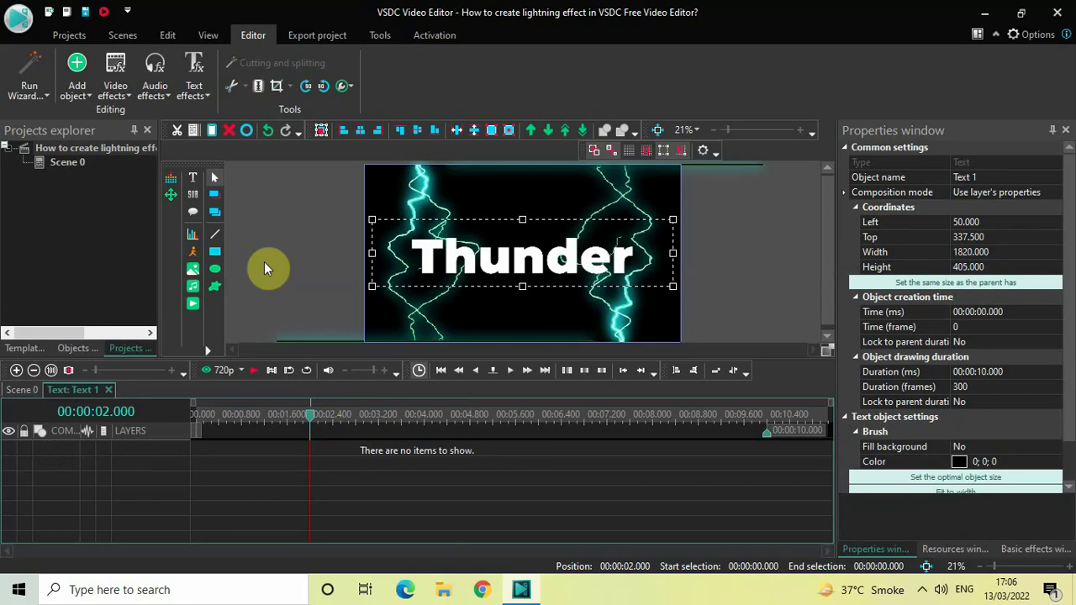
left_click(118, 89)
mouse_move(165, 240)
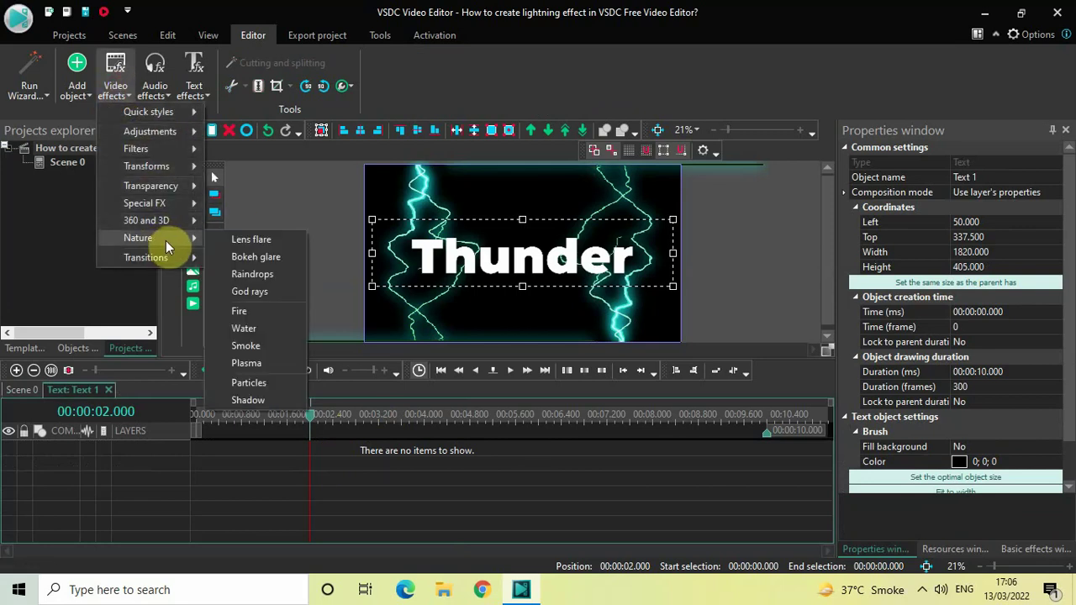
left_click(271, 400)
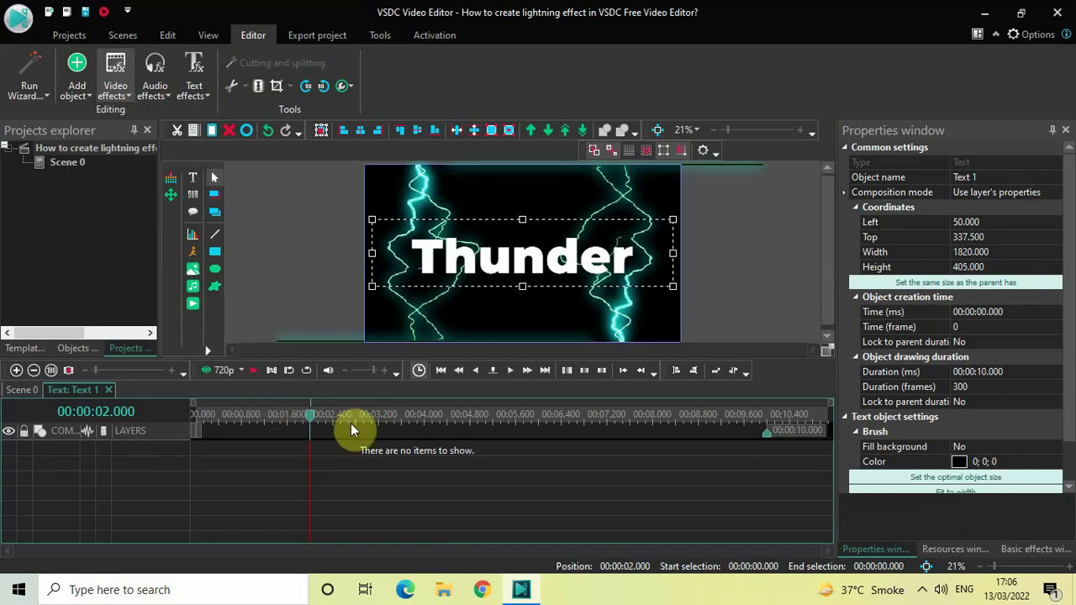
left_click(690, 366)
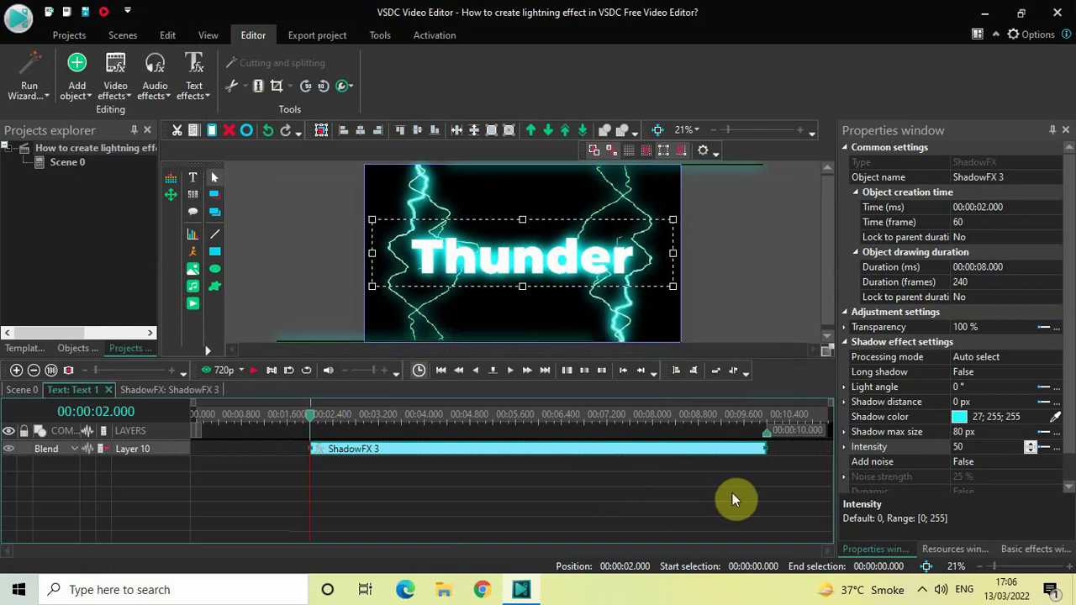
left_click(905, 271)
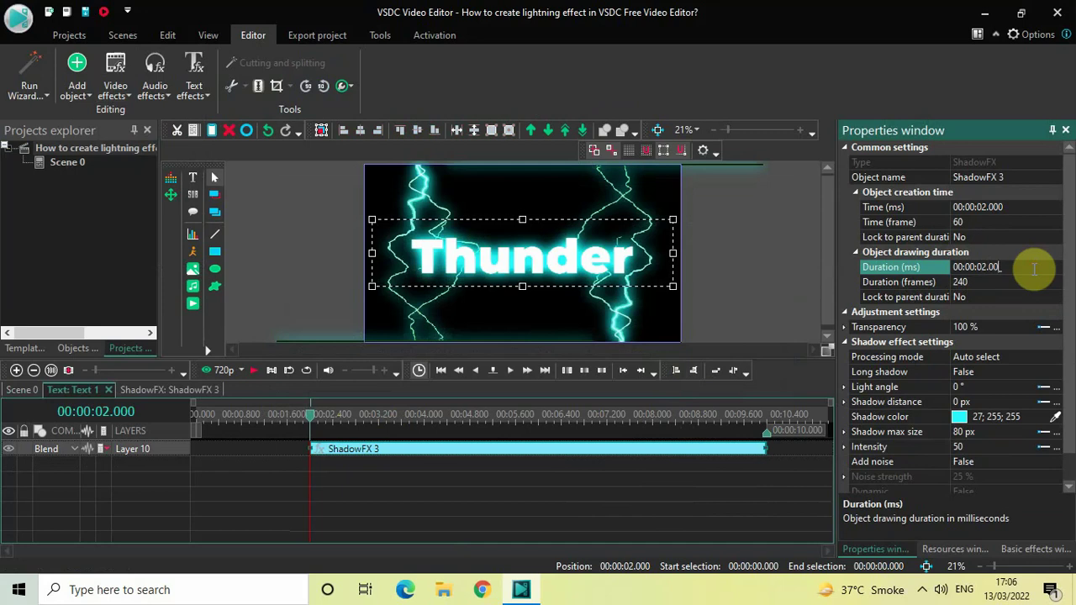
key("Return")
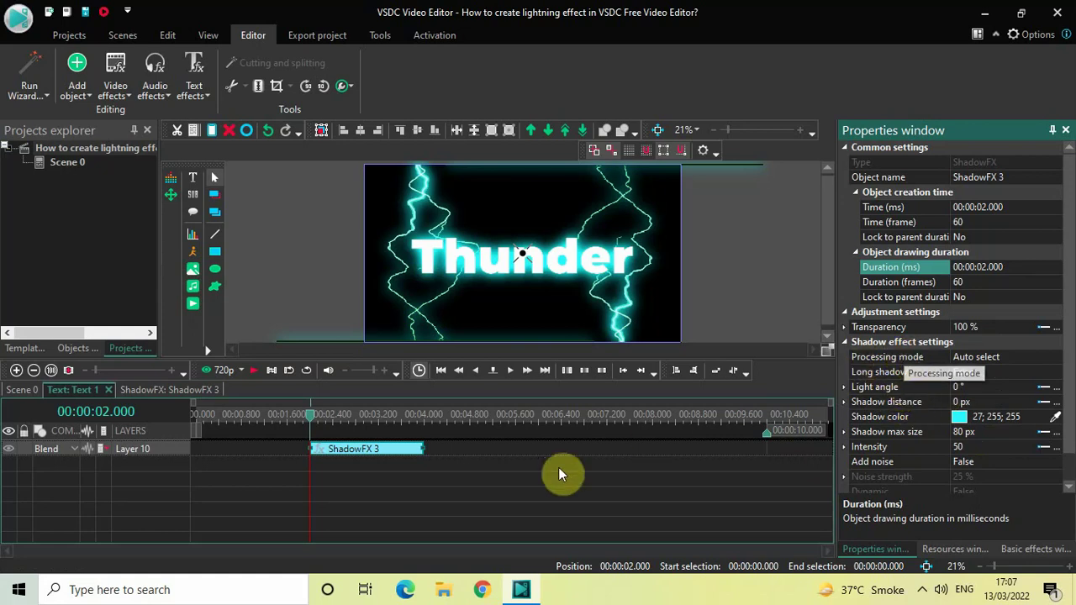
- Play Scene 0 from the start to check the title turns cyan at 2 seconds between the bolts
left_click(17, 391)
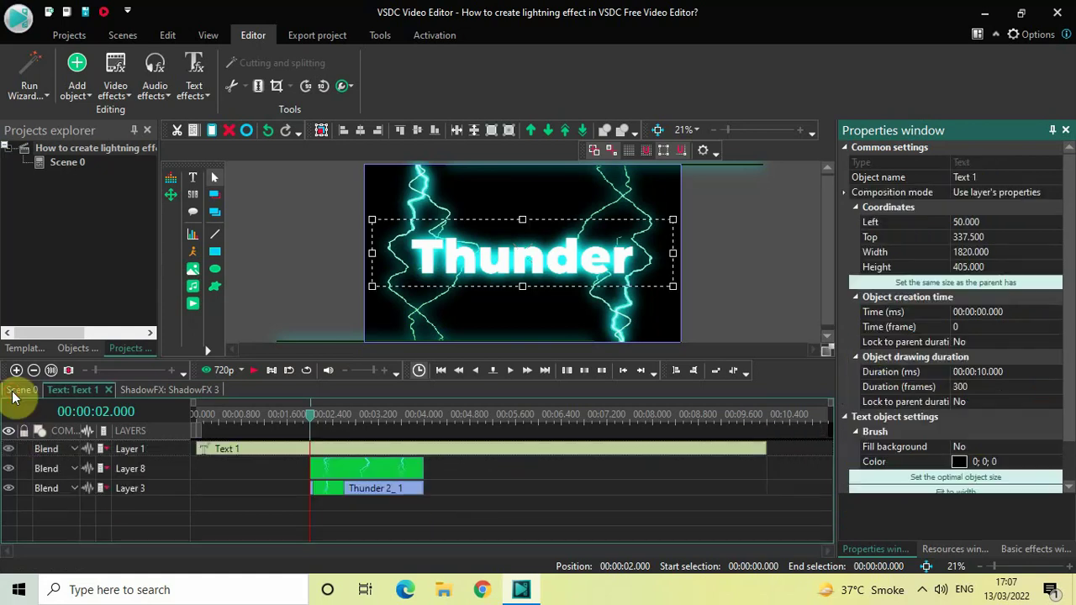
left_click(195, 414)
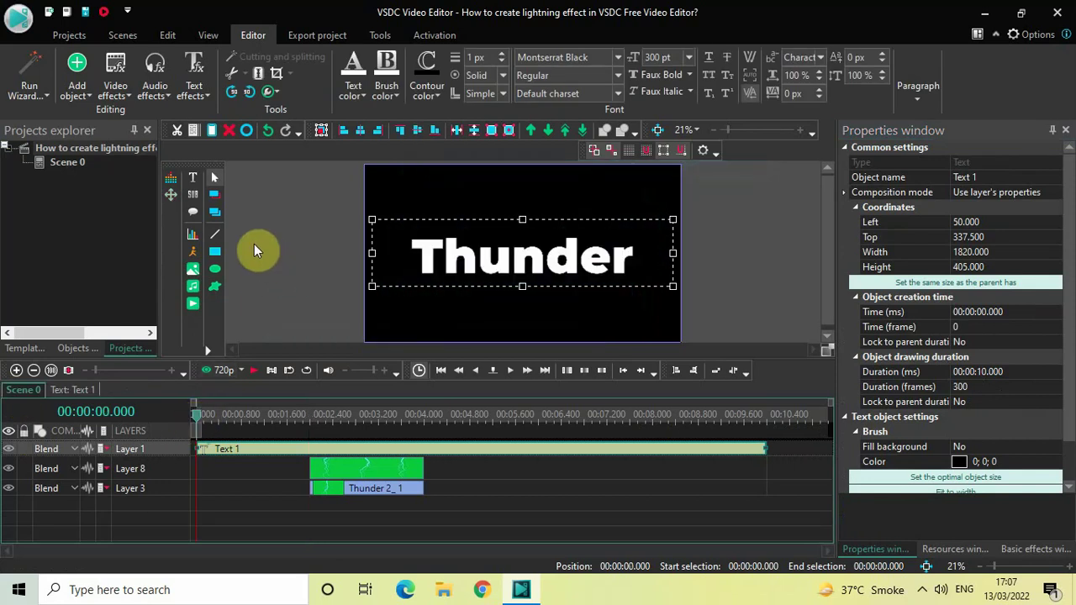
key("space")
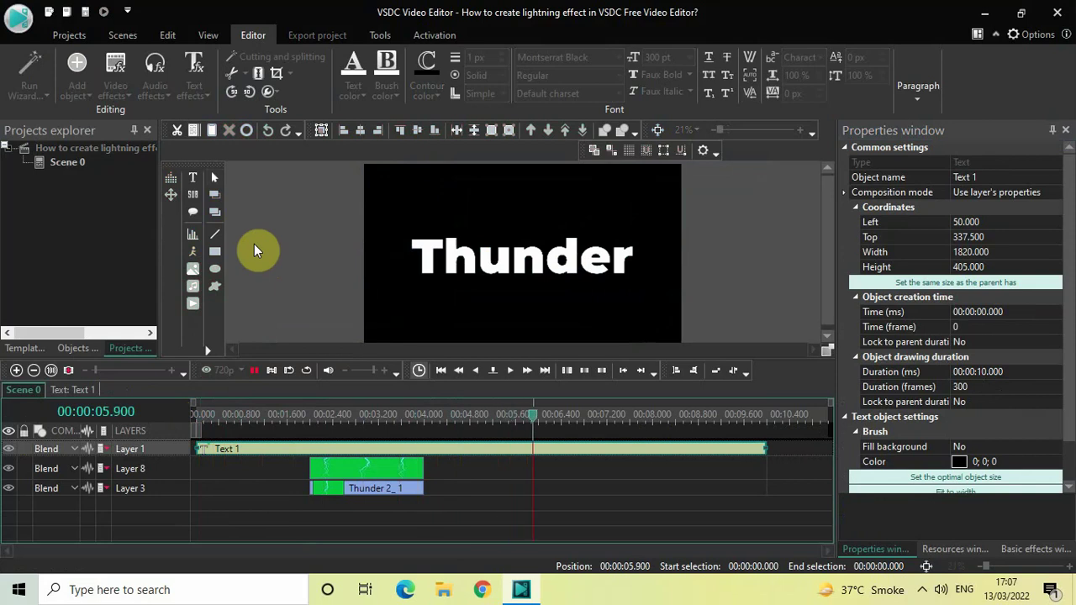
key("space")
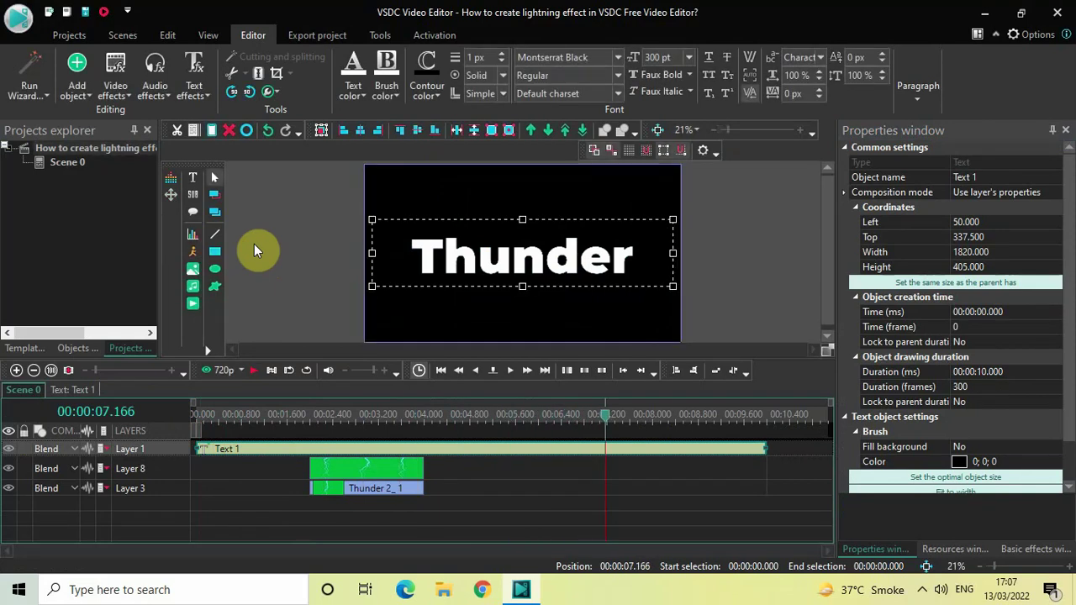
left_click(194, 413)
key("space")
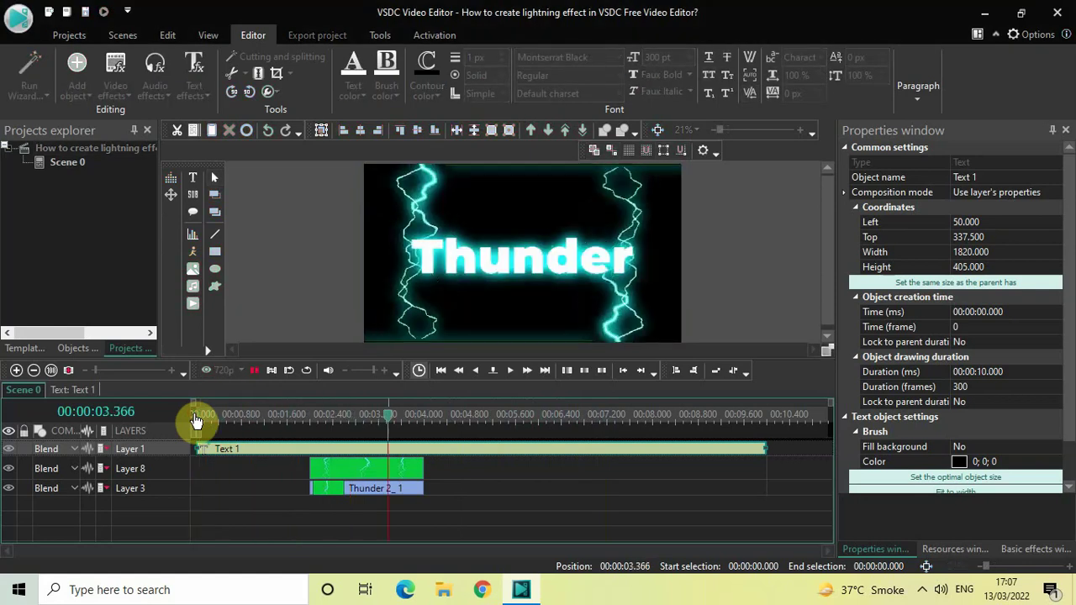
key("space")
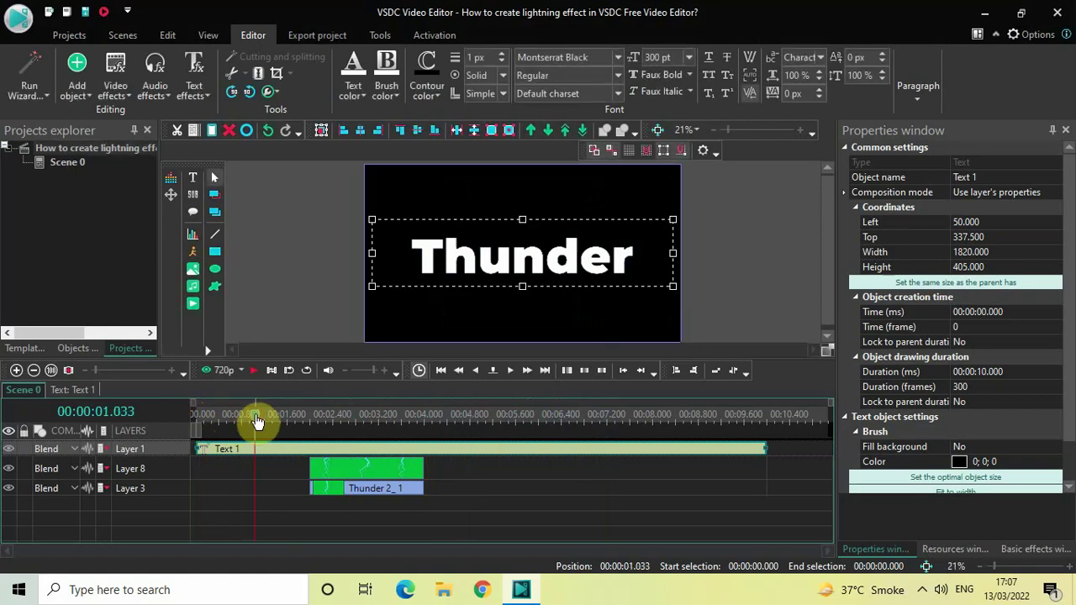
key("space")
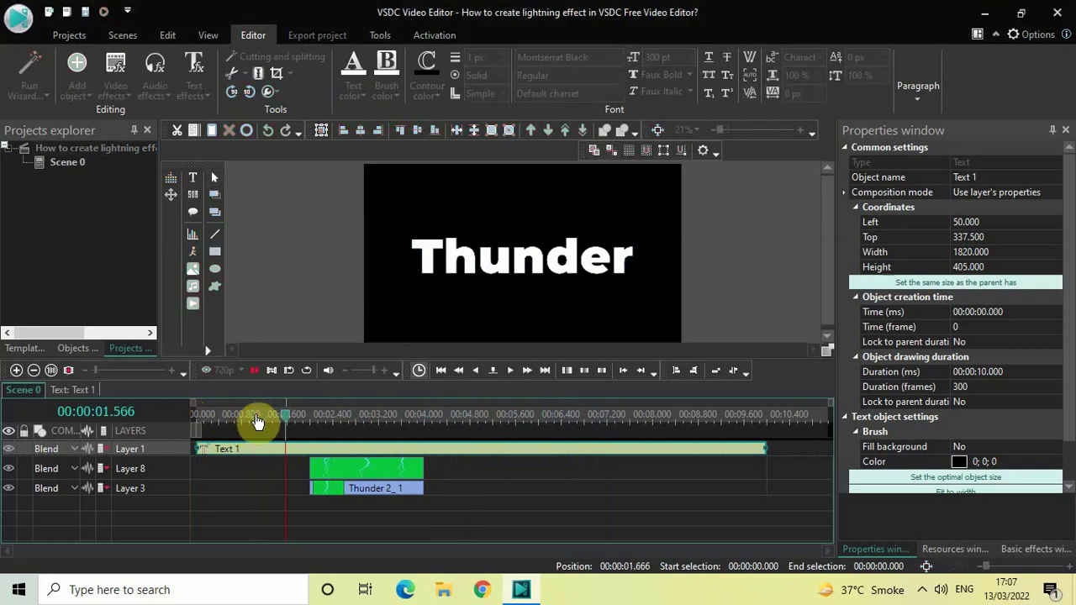